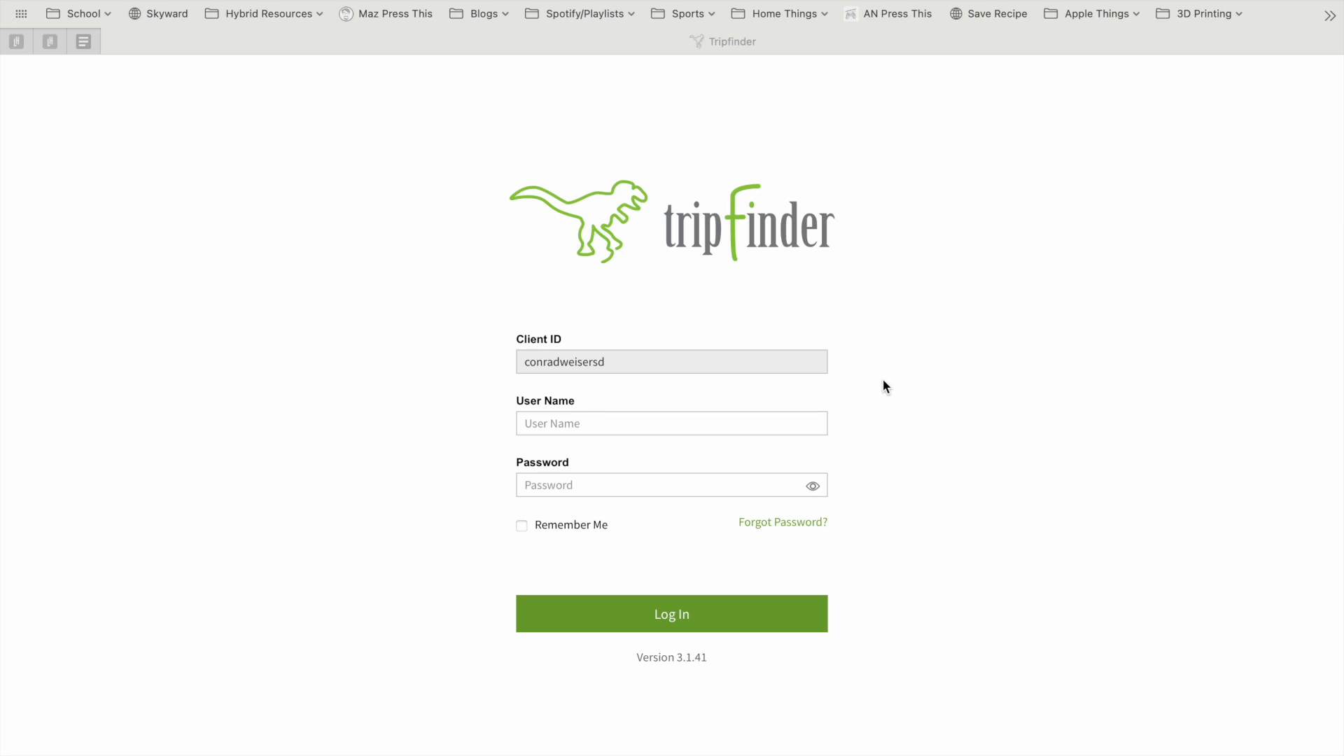
Log in to Tripfinder with the account's user name and password to reach the 2024-2025 Active DS home screen
left_click(656, 429)
key("Tab")
type("••••••")
key("Return")
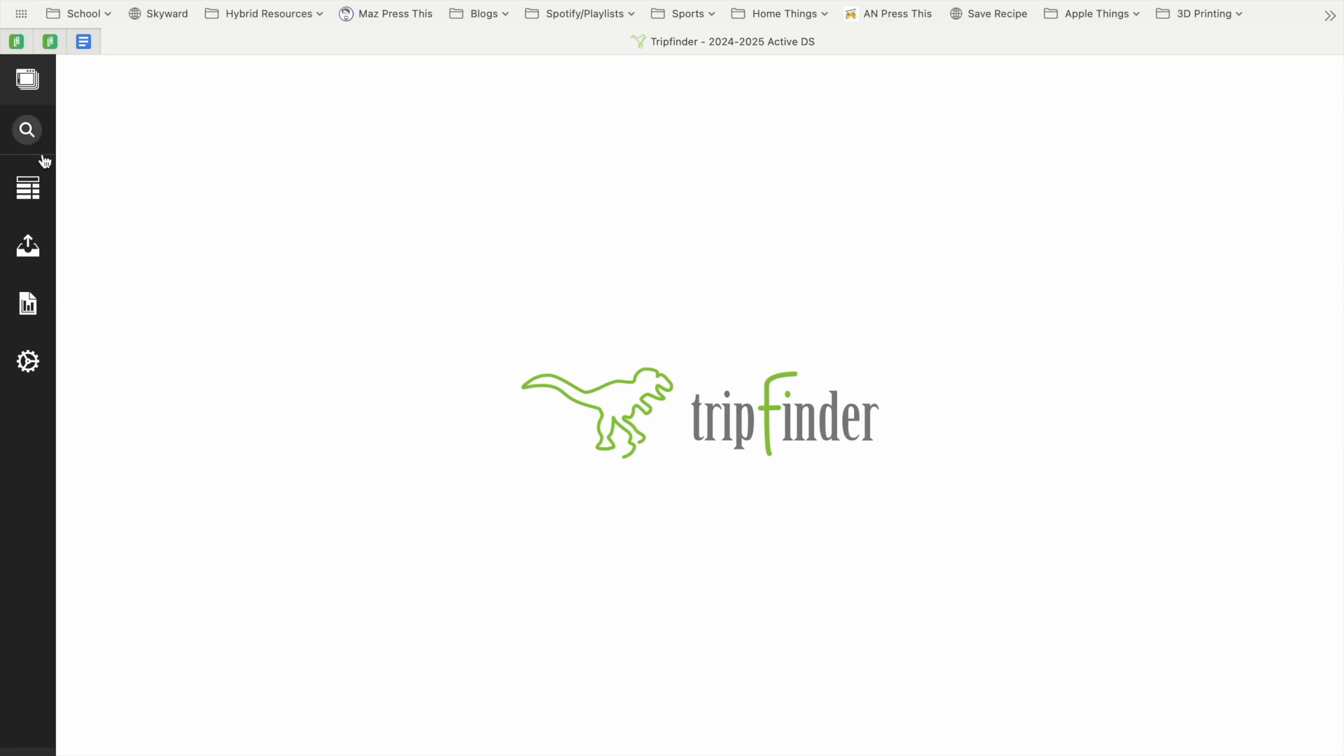
Open the Field Trips grid from the Data Grids menu
left_click(26, 185)
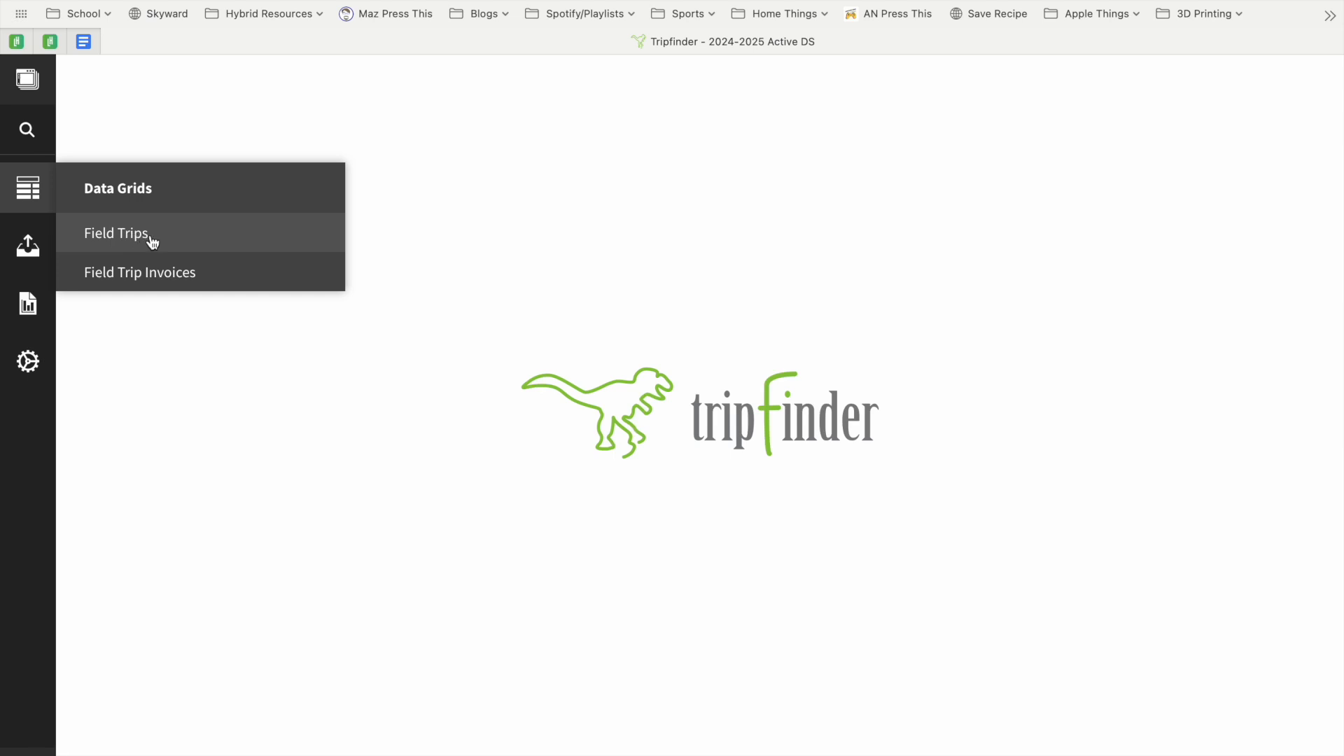
left_click(152, 241)
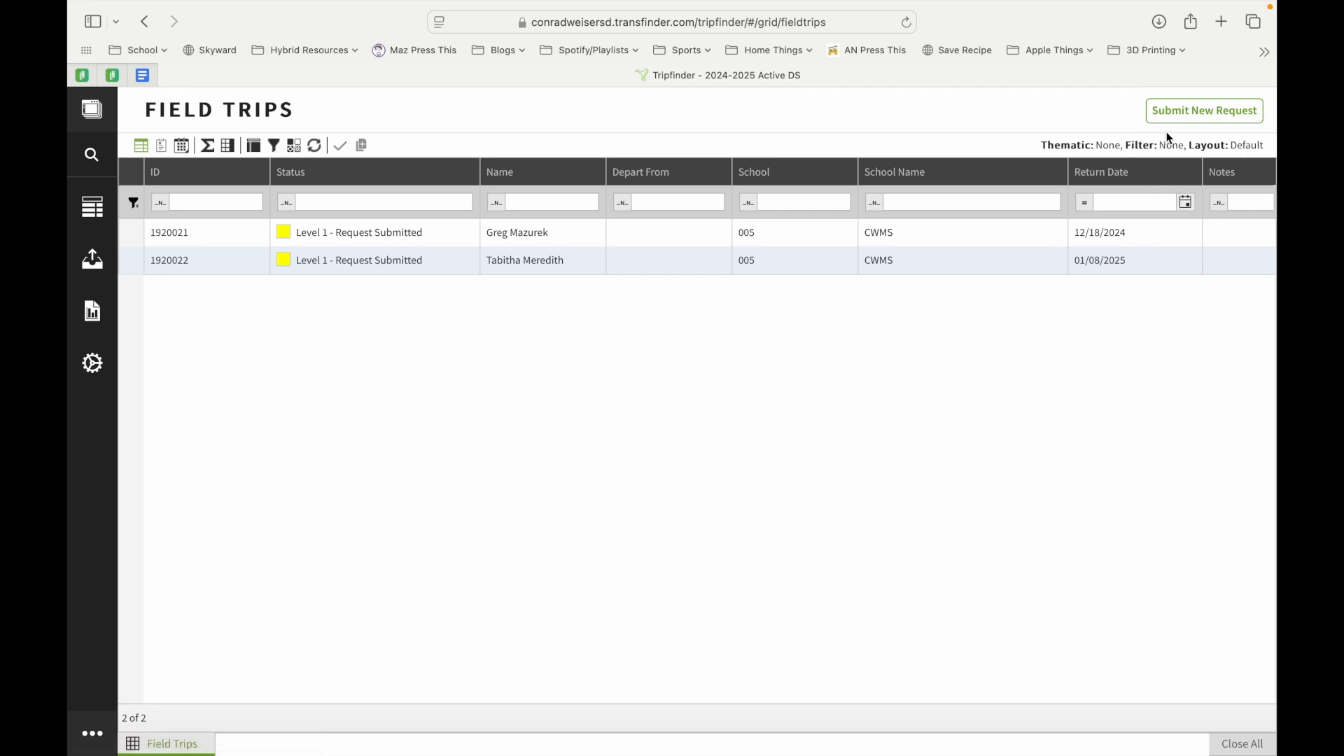
Start a new field trip request and widen its form panel beside the Field Trips list
left_click(1203, 112)
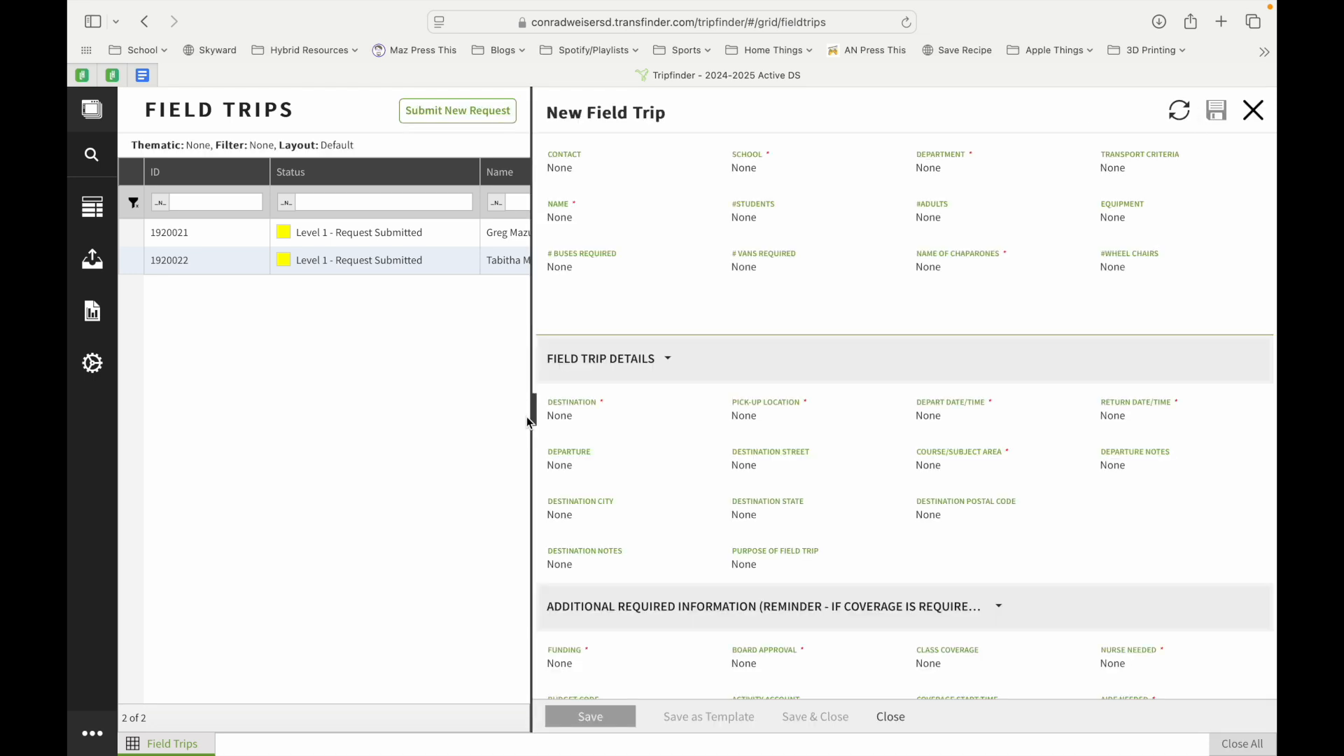
left_click_drag(530, 420, 269, 438)
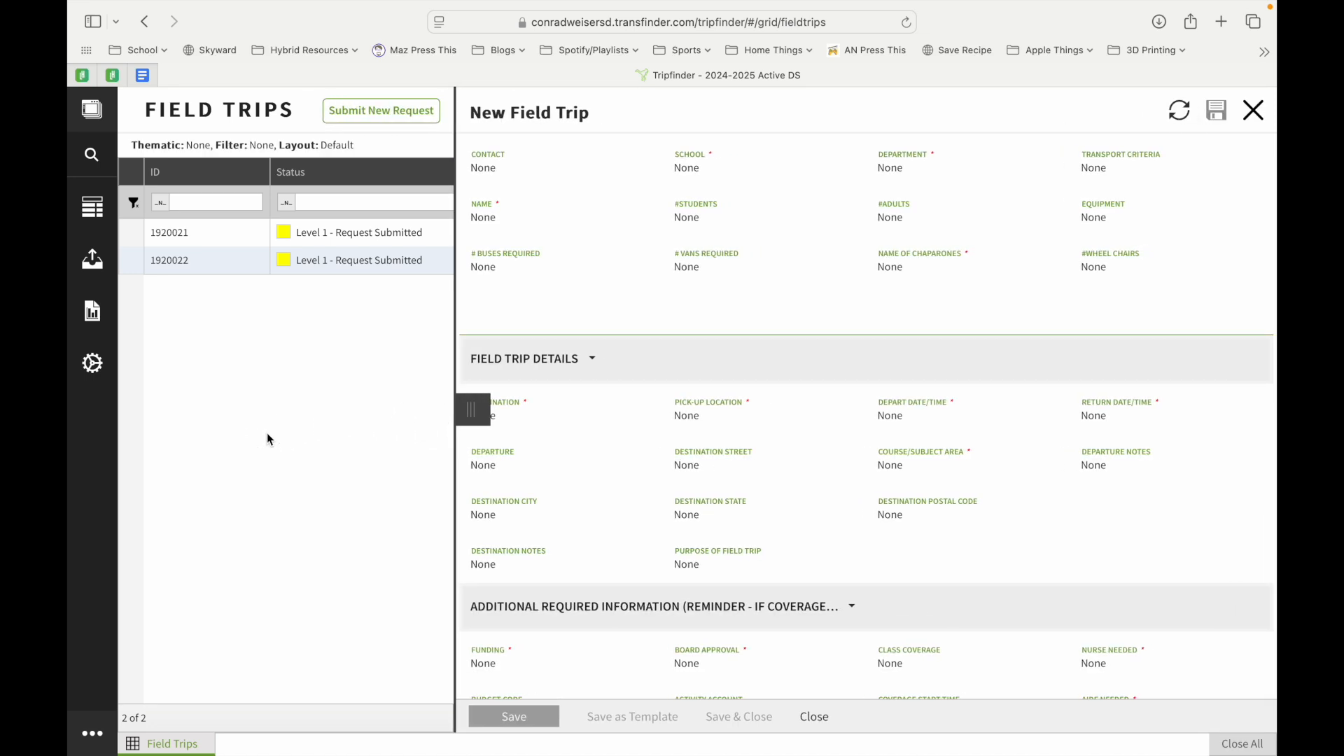
left_click(473, 413)
left_click_drag(474, 413, 330, 431)
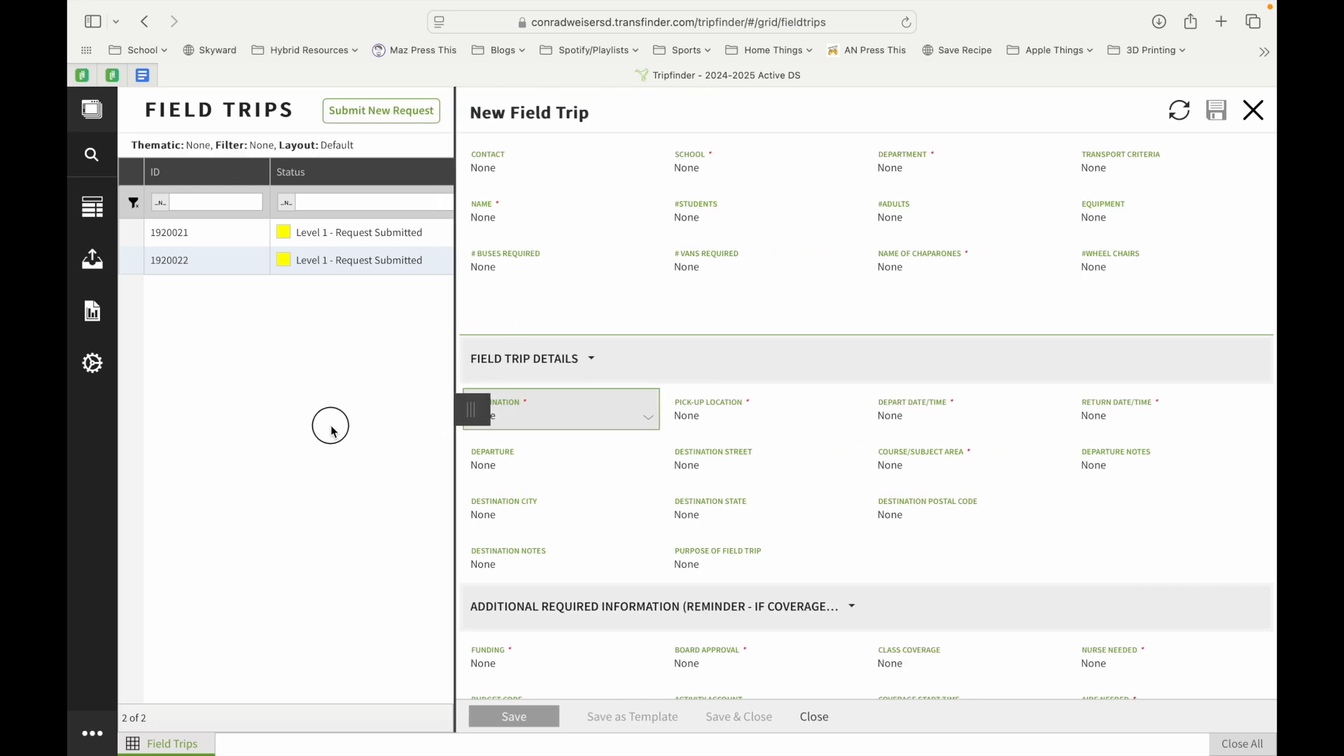
left_click(499, 163)
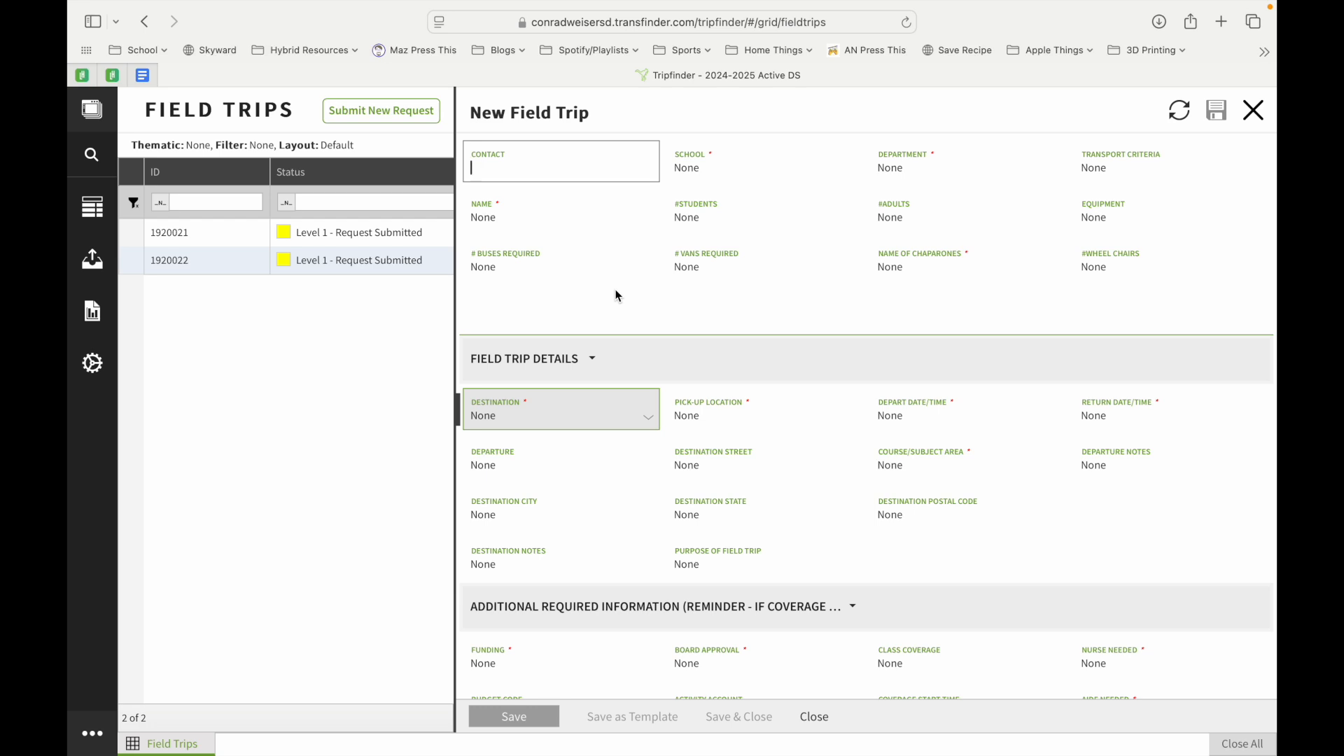
left_click(723, 172)
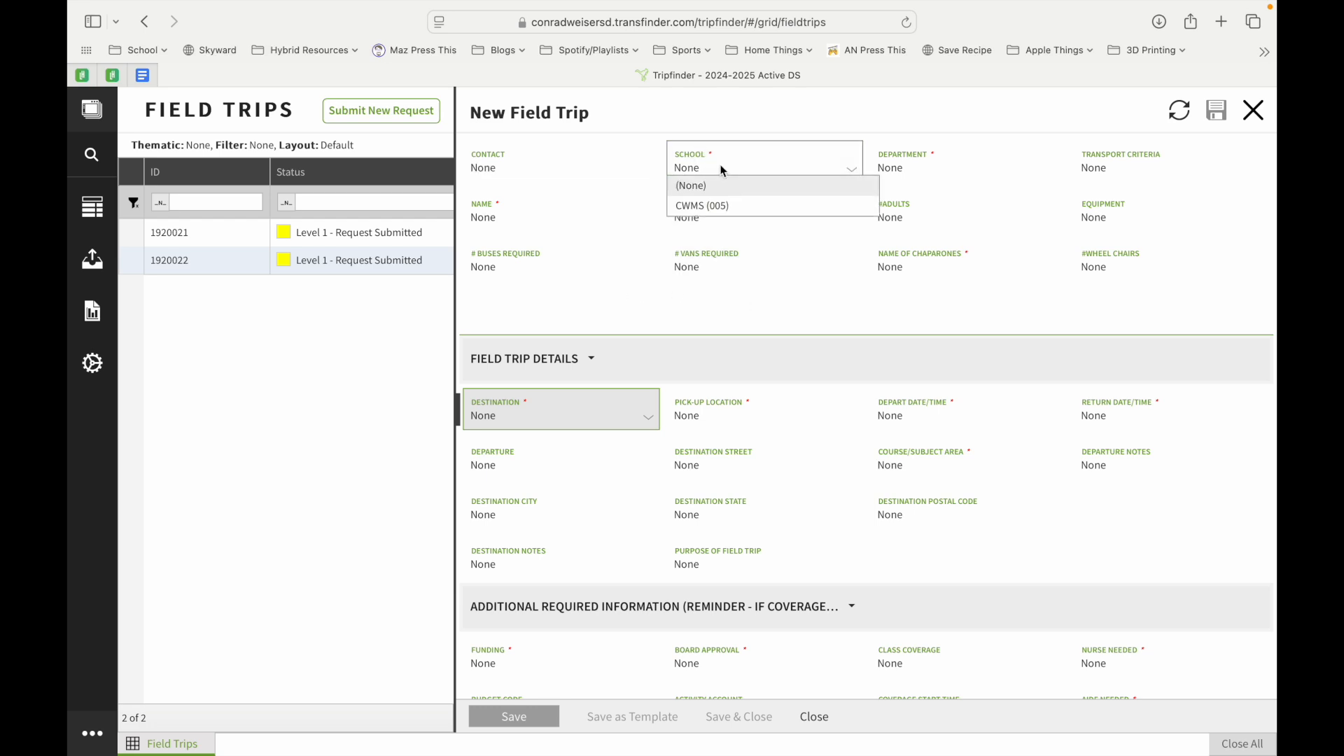
Choose CWMS (005) as the school and CW Middle School as the department
left_click(729, 215)
left_click(892, 155)
left_click(896, 160)
left_click(1057, 168)
left_click(1060, 171)
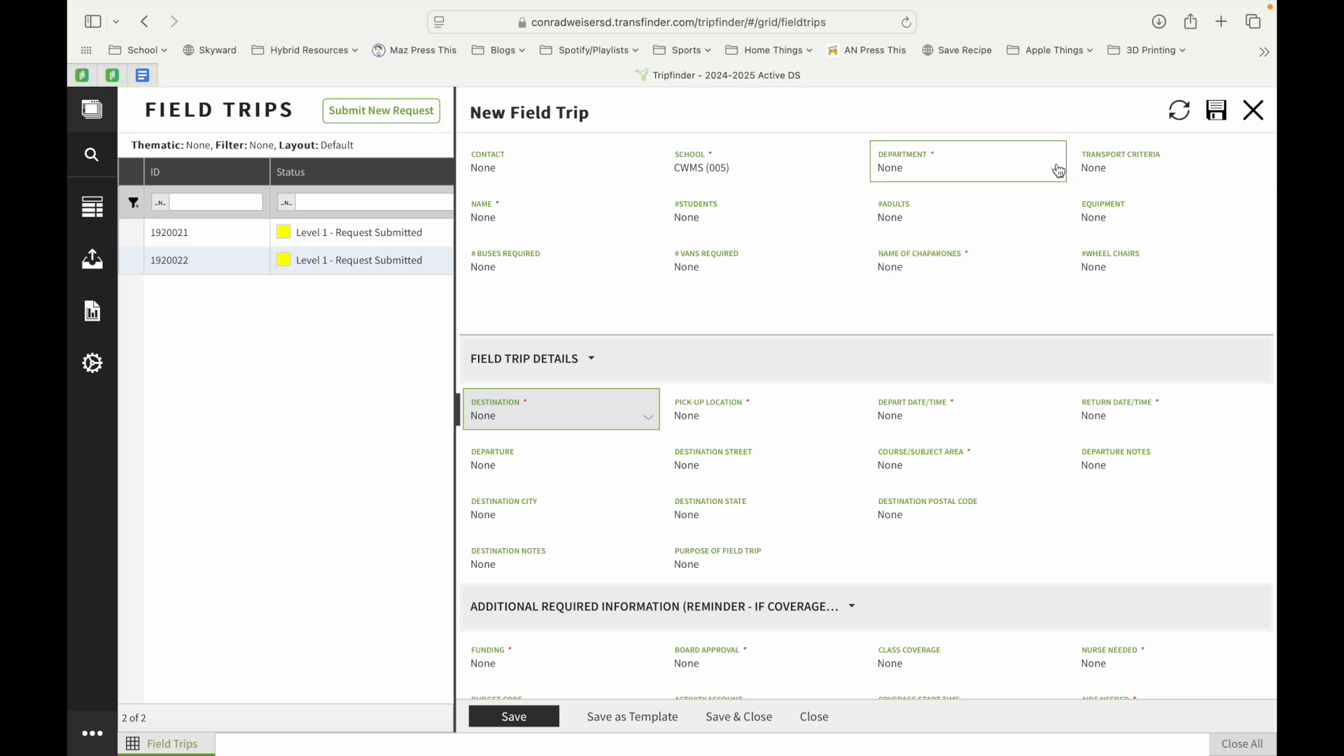
left_click(914, 157)
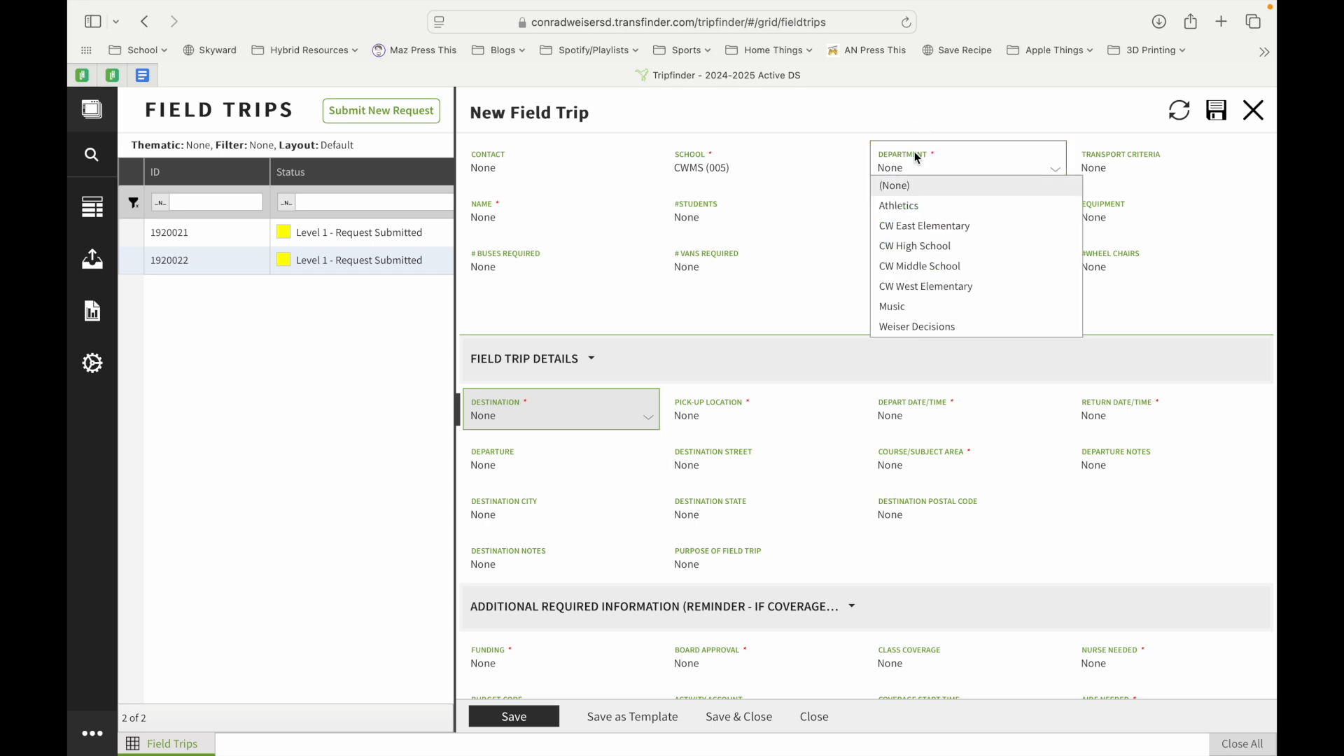
left_click(928, 272)
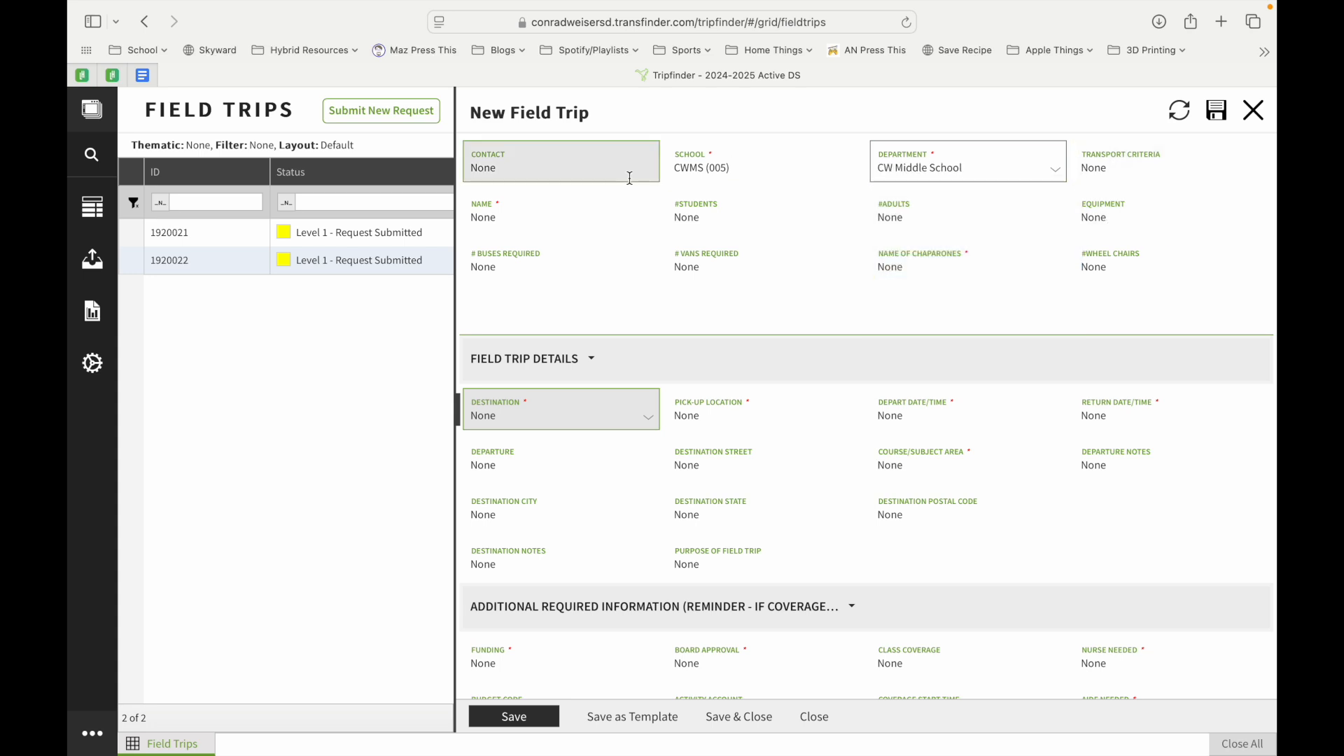
Enter the requester's name, 8 students, 1 adult, 1 bus and the chaperone's name
left_click(507, 215)
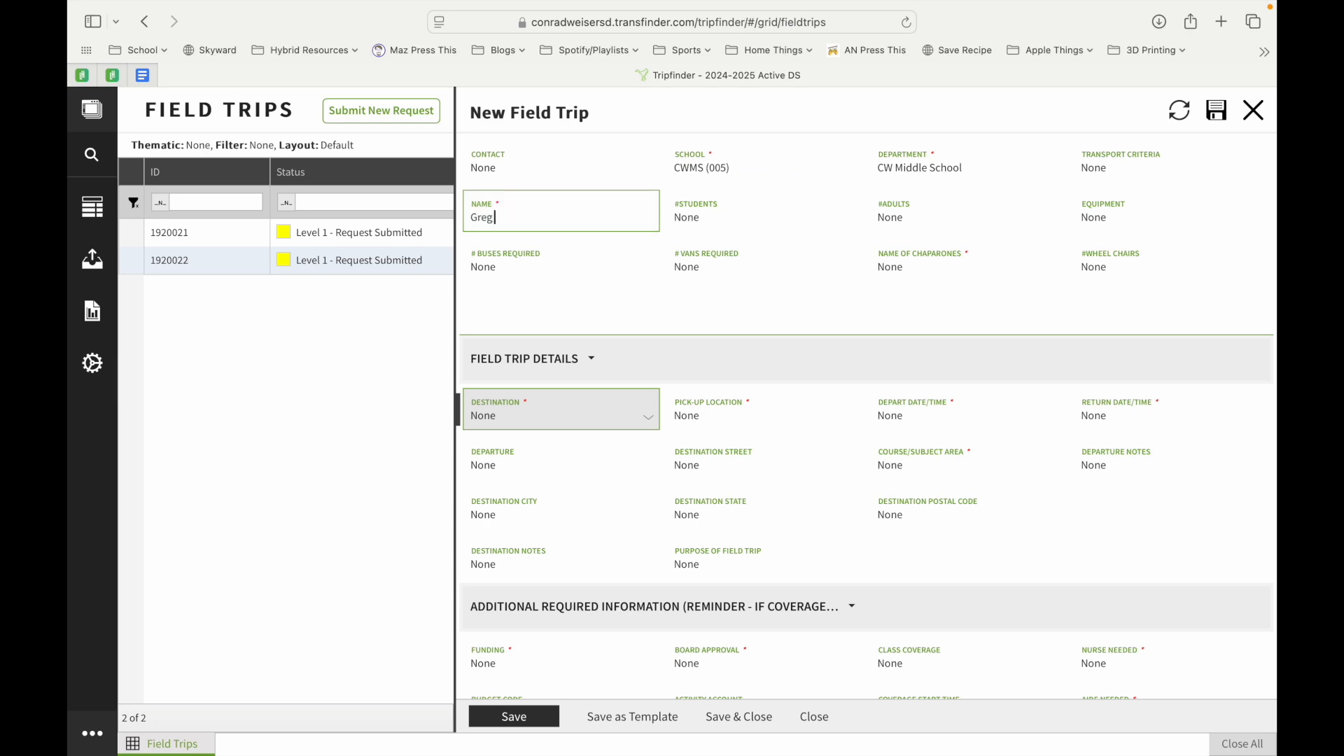
left_click(708, 218)
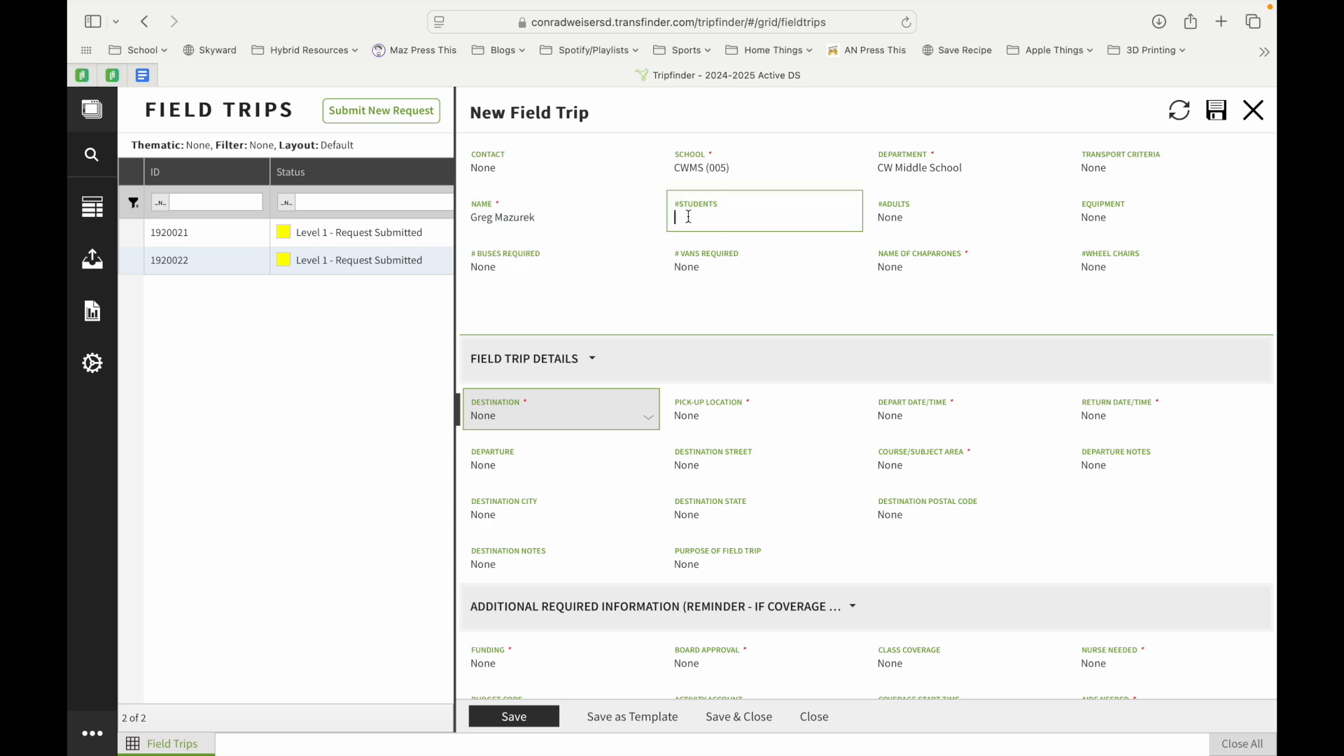
type("8")
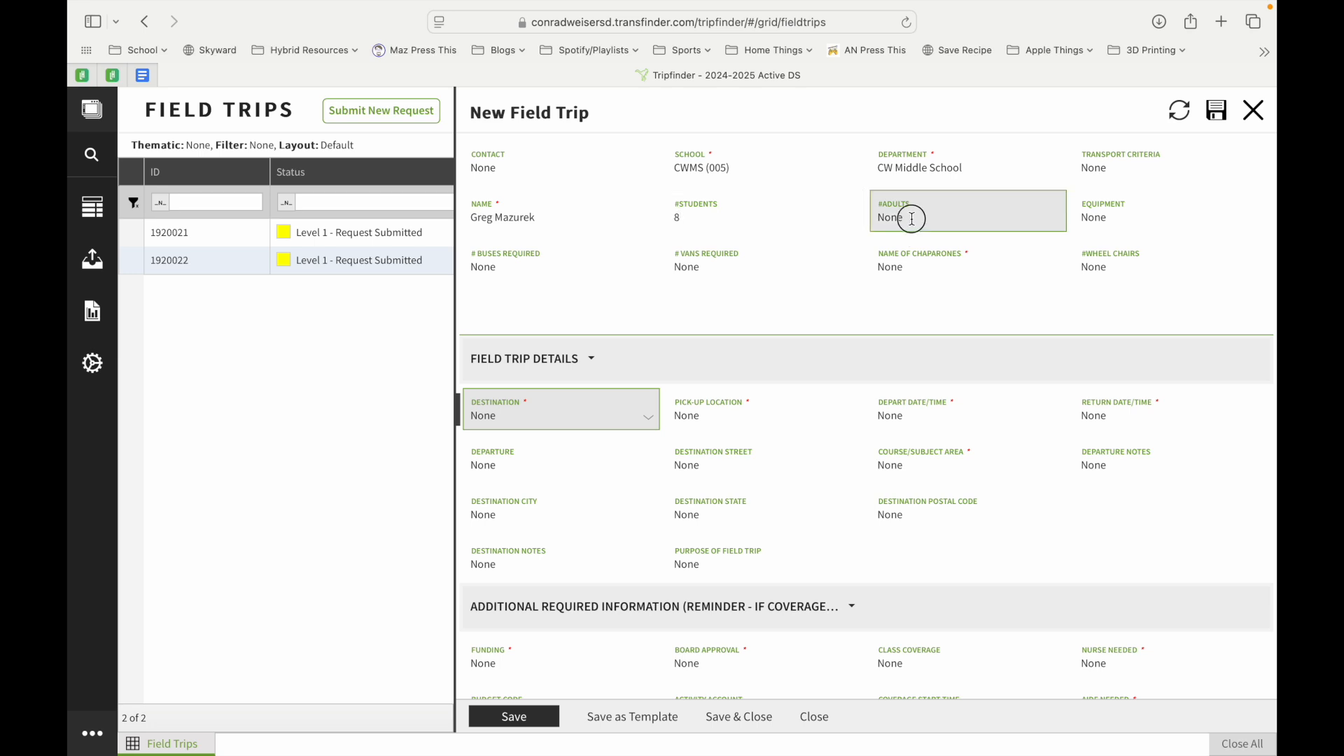
left_click(913, 219)
type("1")
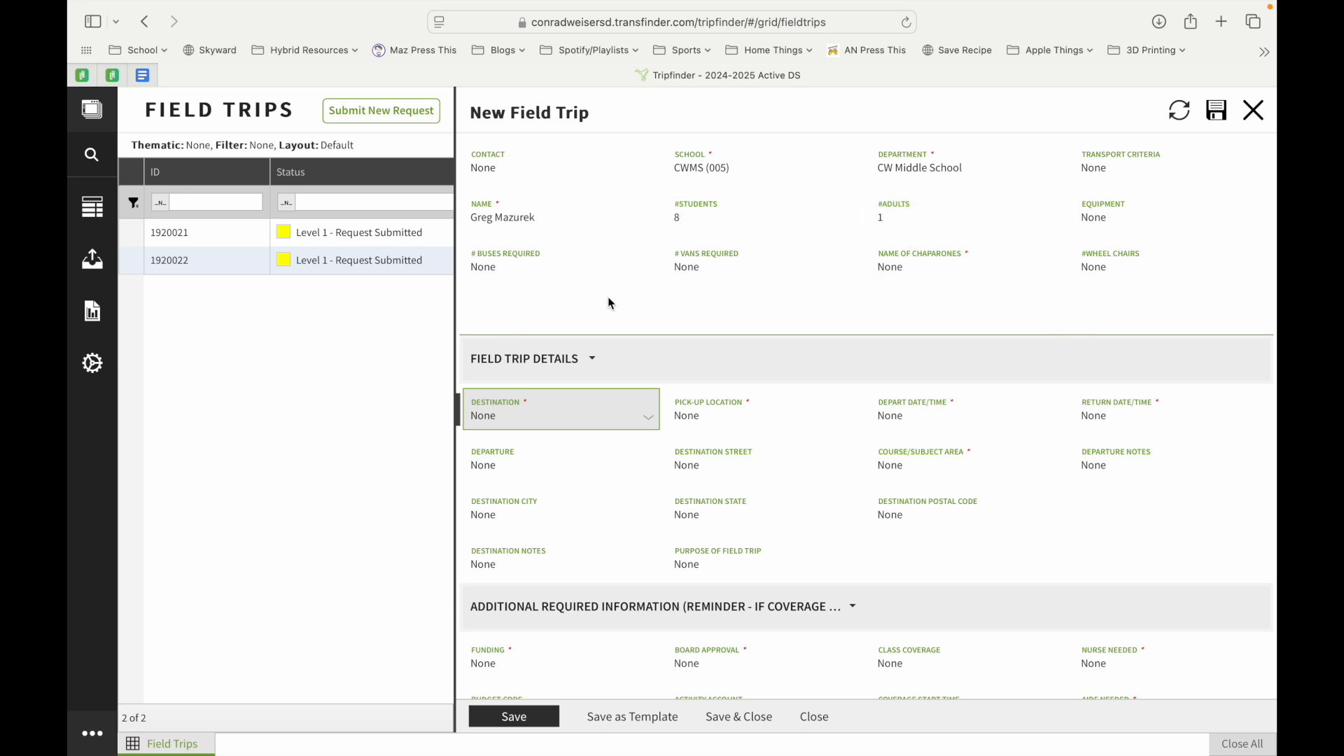
left_click(502, 273)
type("1")
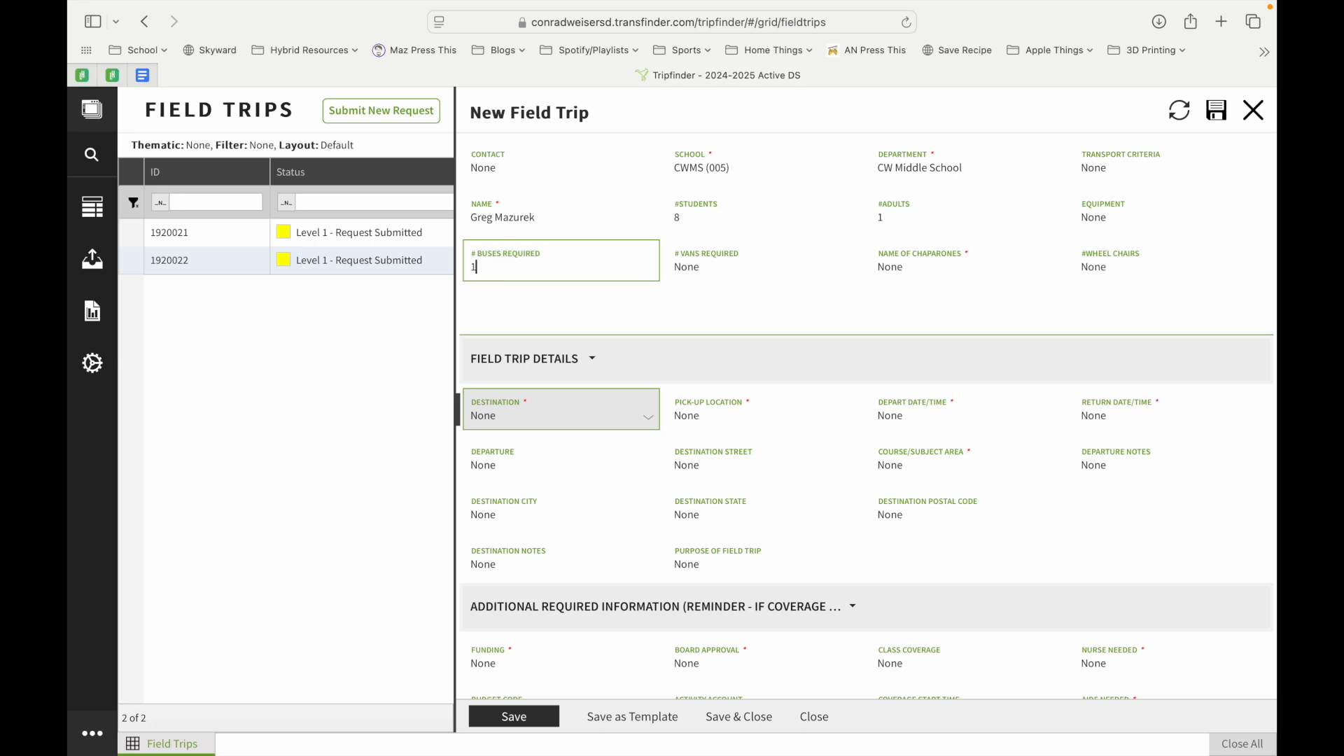
left_click(713, 343)
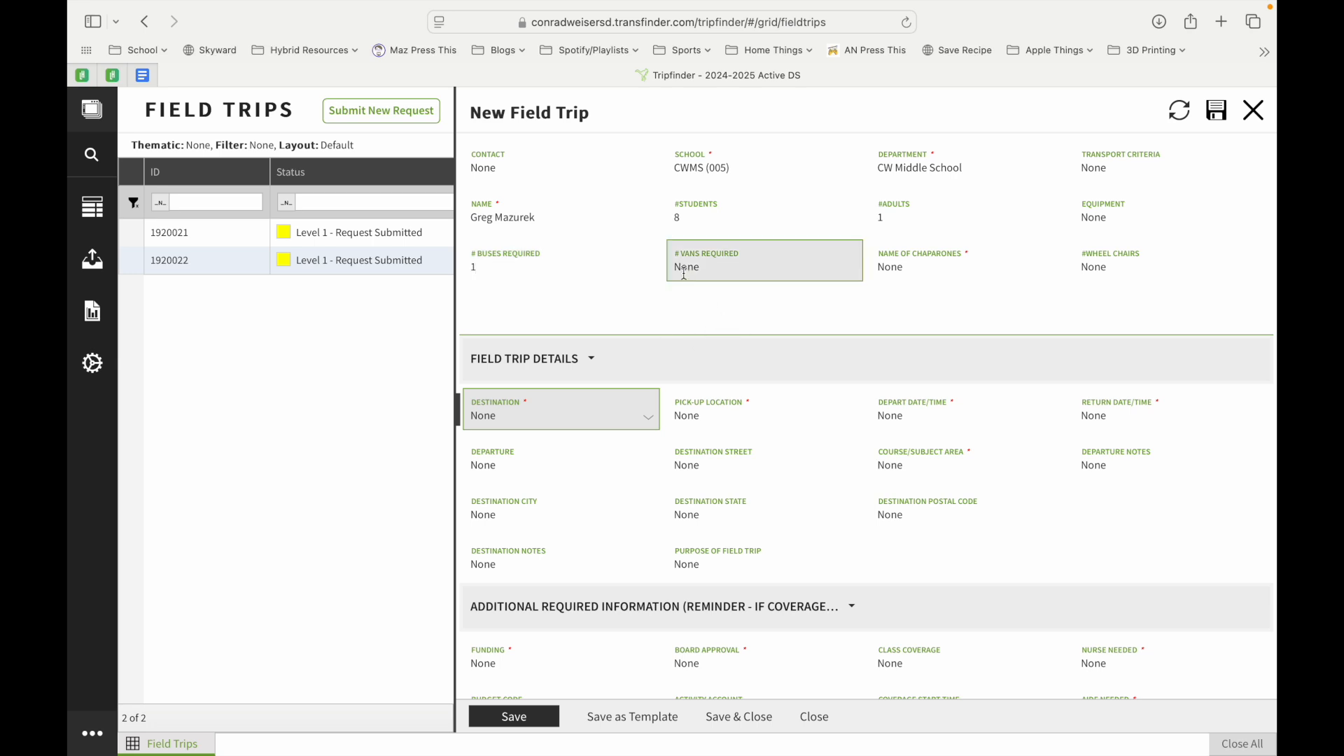
left_click(904, 268)
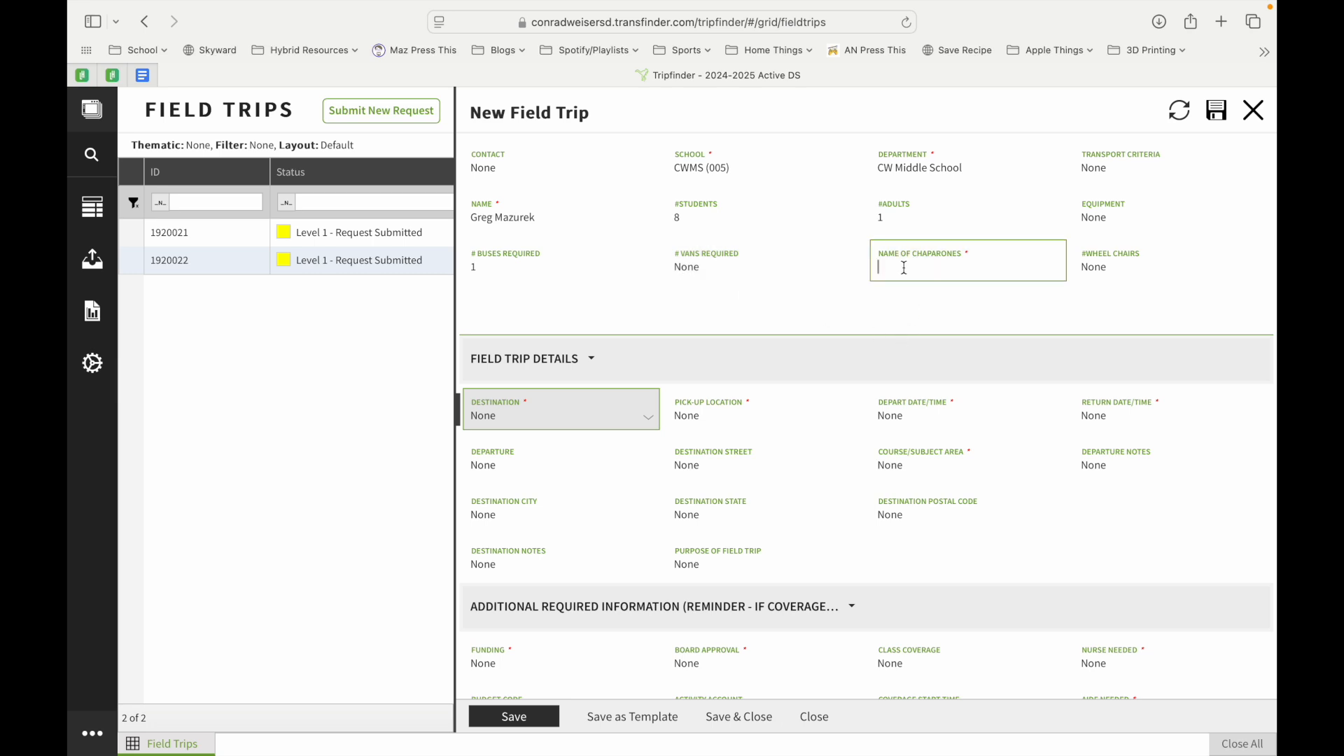
Type Harrisburg University as a new destination not found in the list
scroll(834, 352, "down", 3)
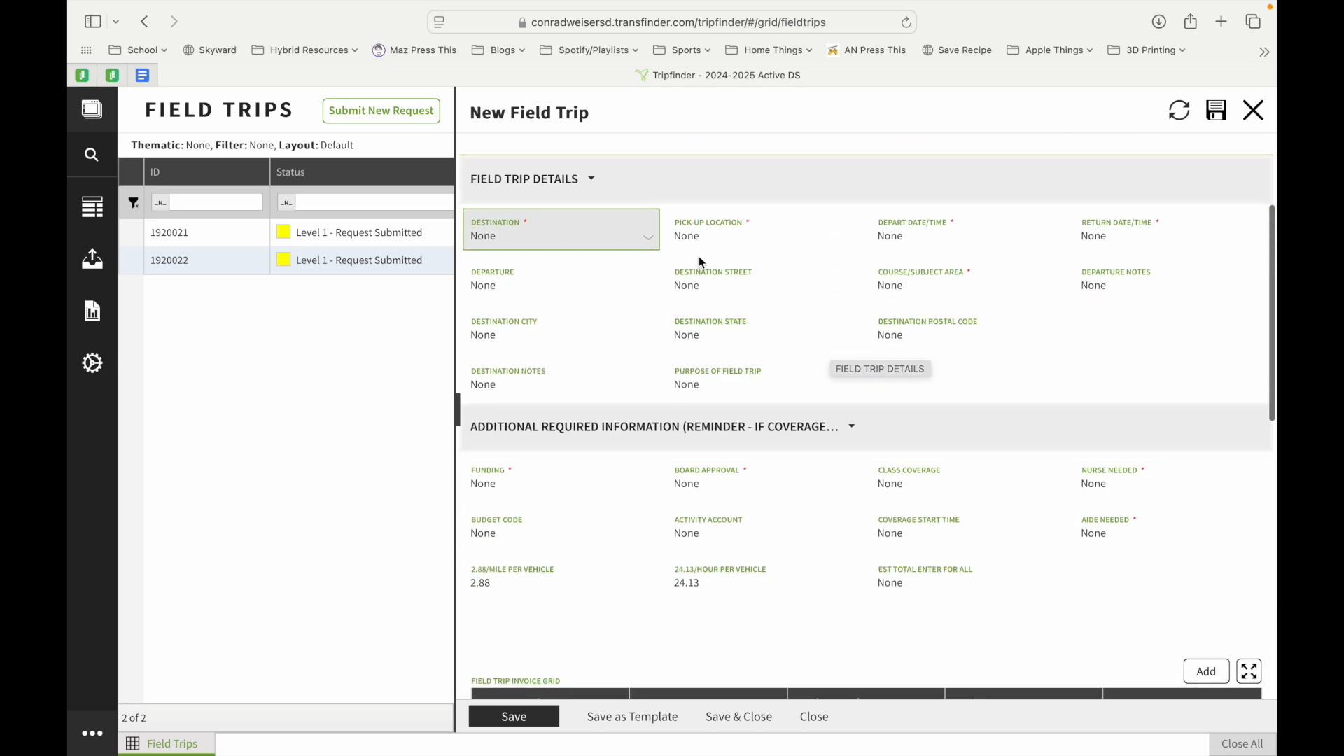
left_click(611, 237)
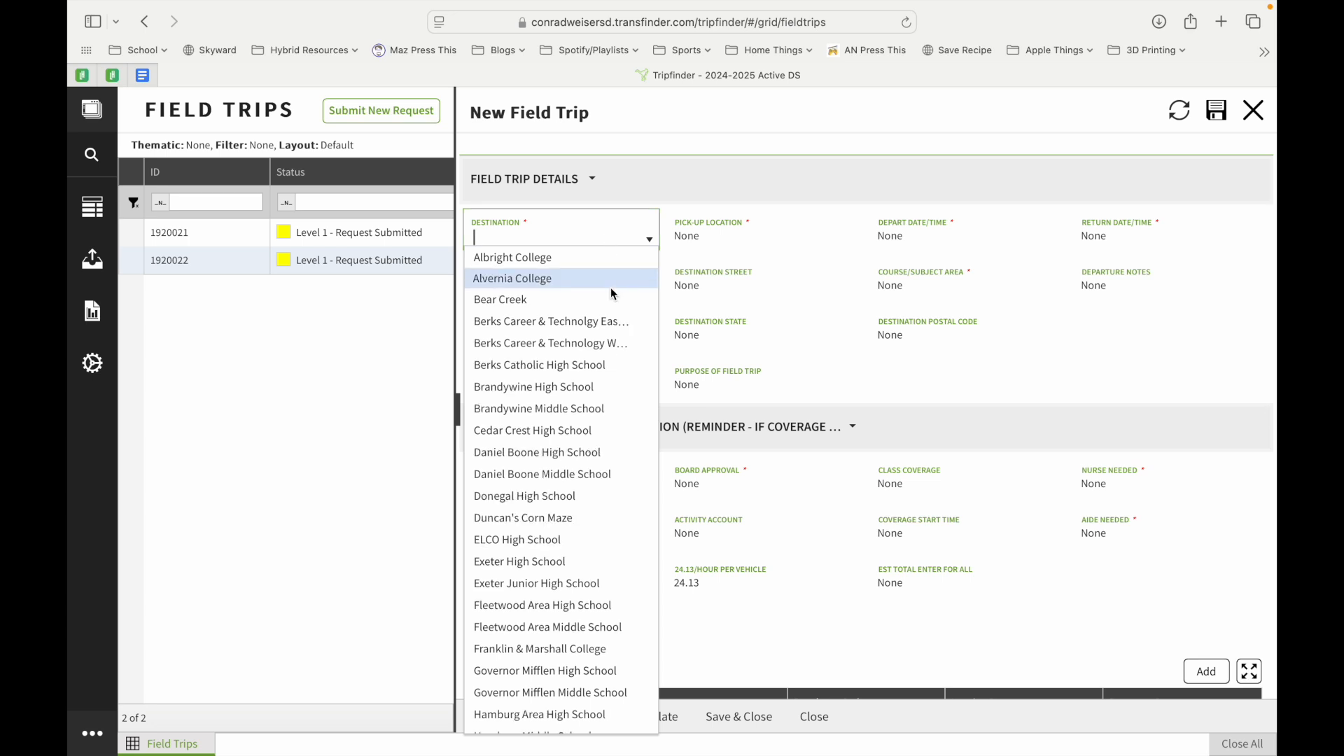
scroll(617, 347, "down", 5)
scroll(616, 352, "down", 5)
scroll(617, 352, "down", 2)
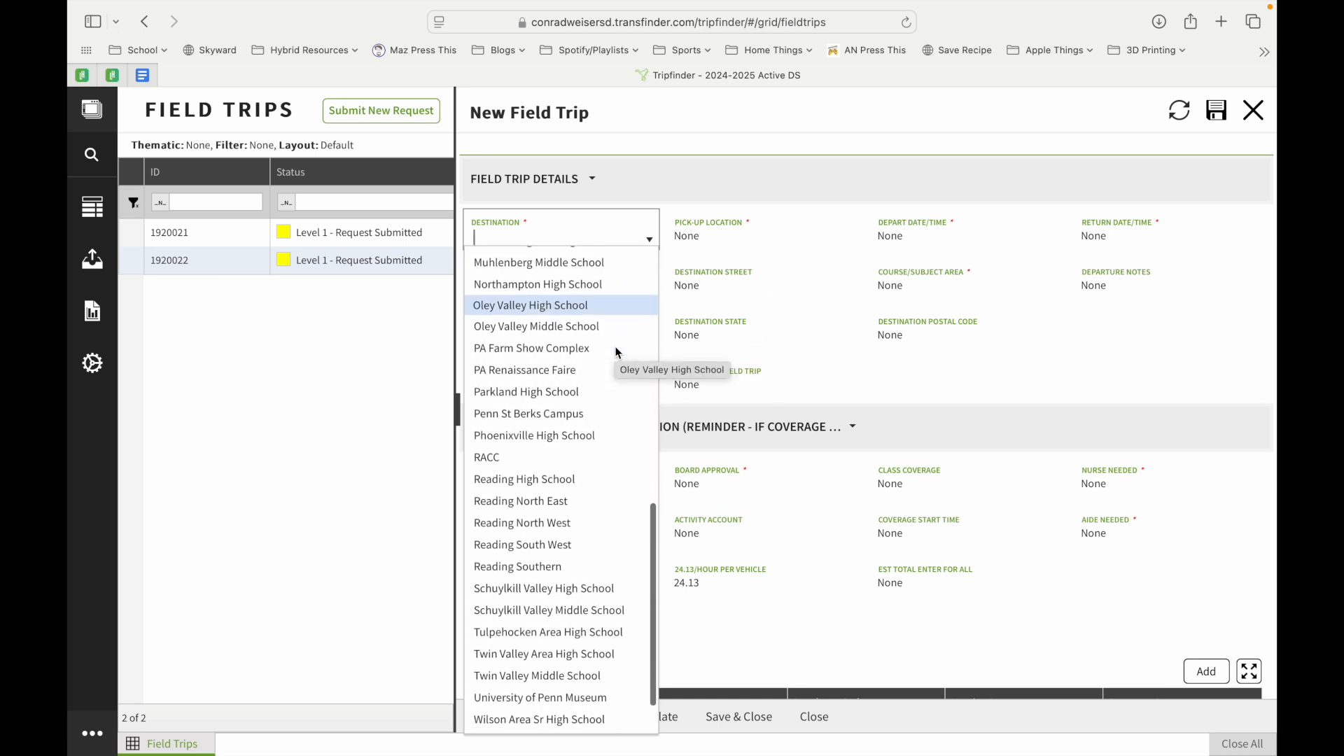
scroll(616, 352, "up", 6)
scroll(616, 351, "up", 1)
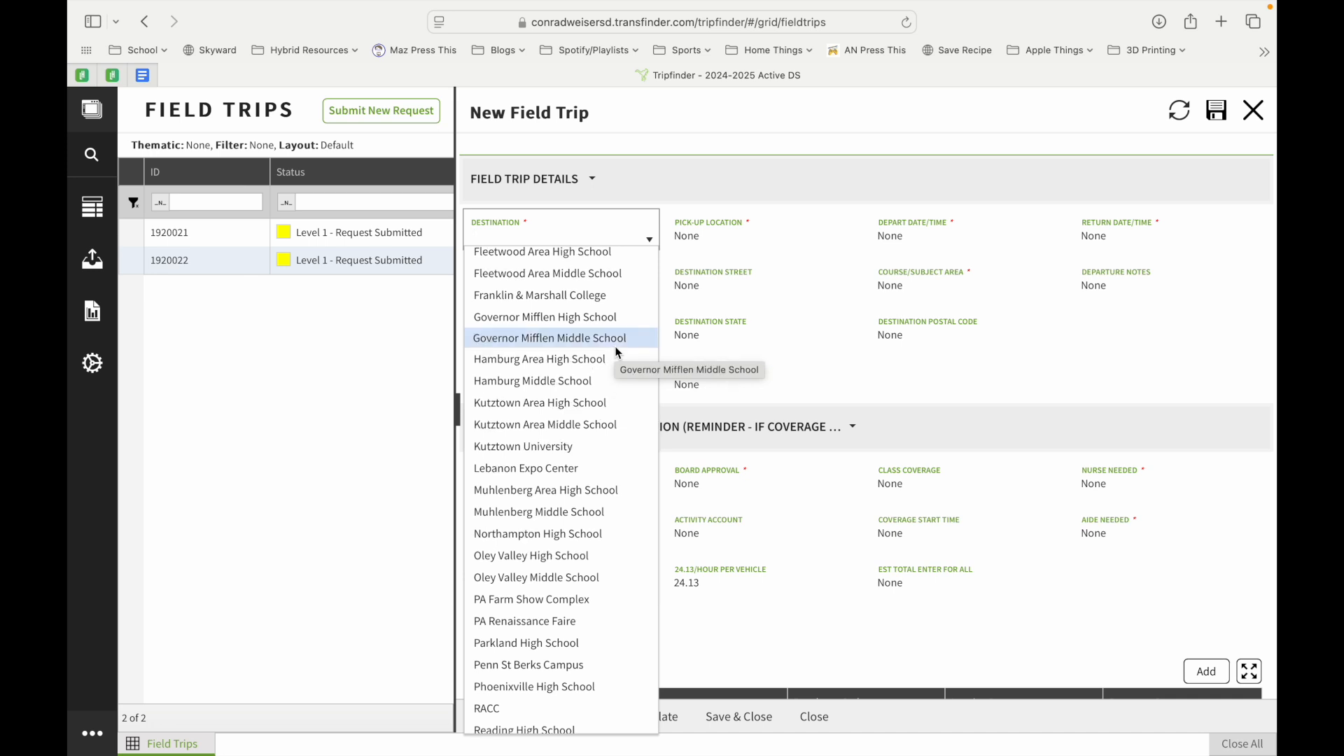
scroll(616, 351, "down", 6)
scroll(616, 352, "up", 15)
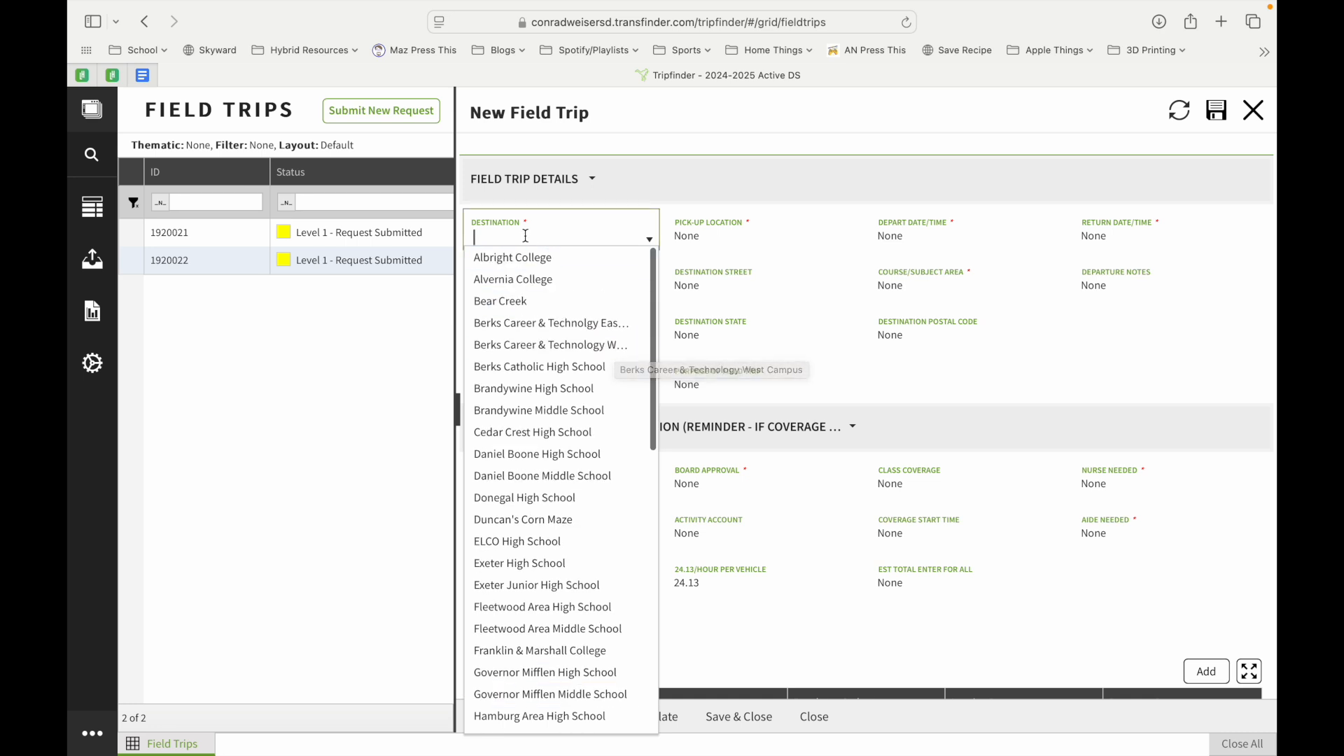
type("Harr")
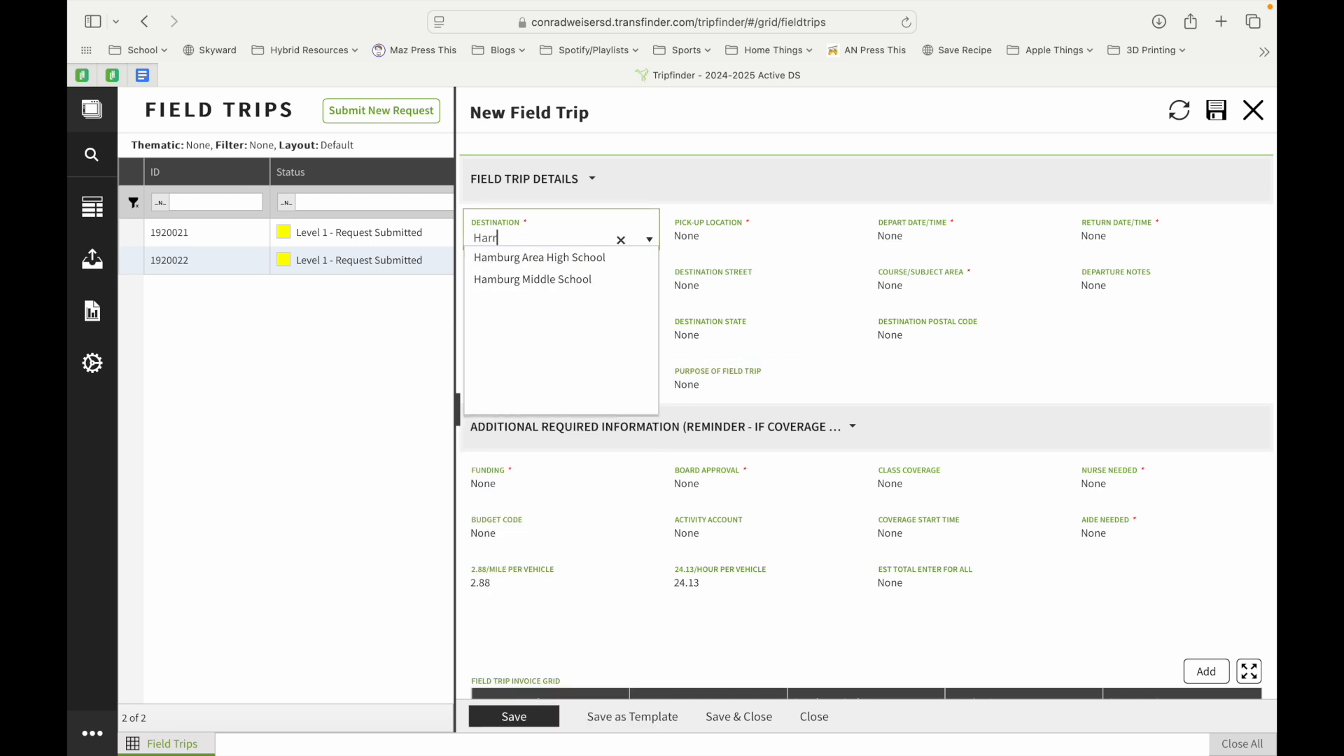
type("isburg")
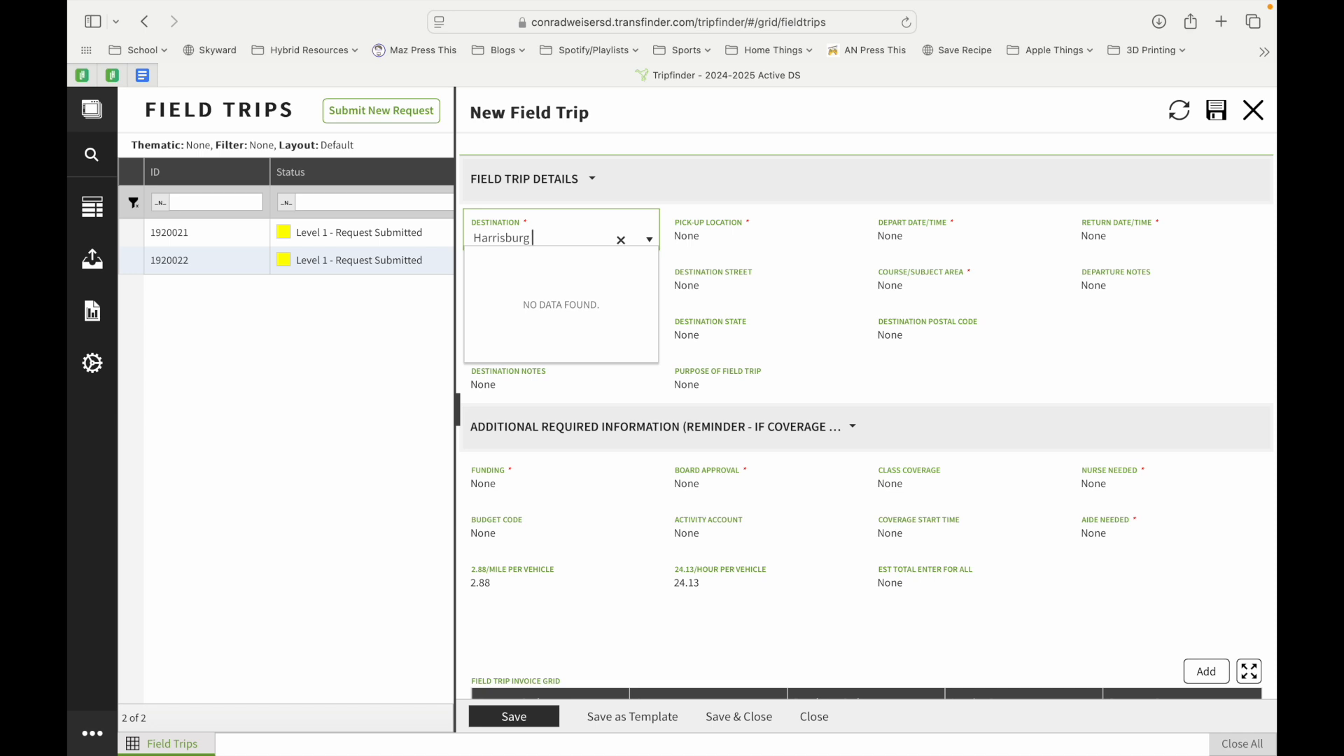
type(" University")
left_click(786, 233)
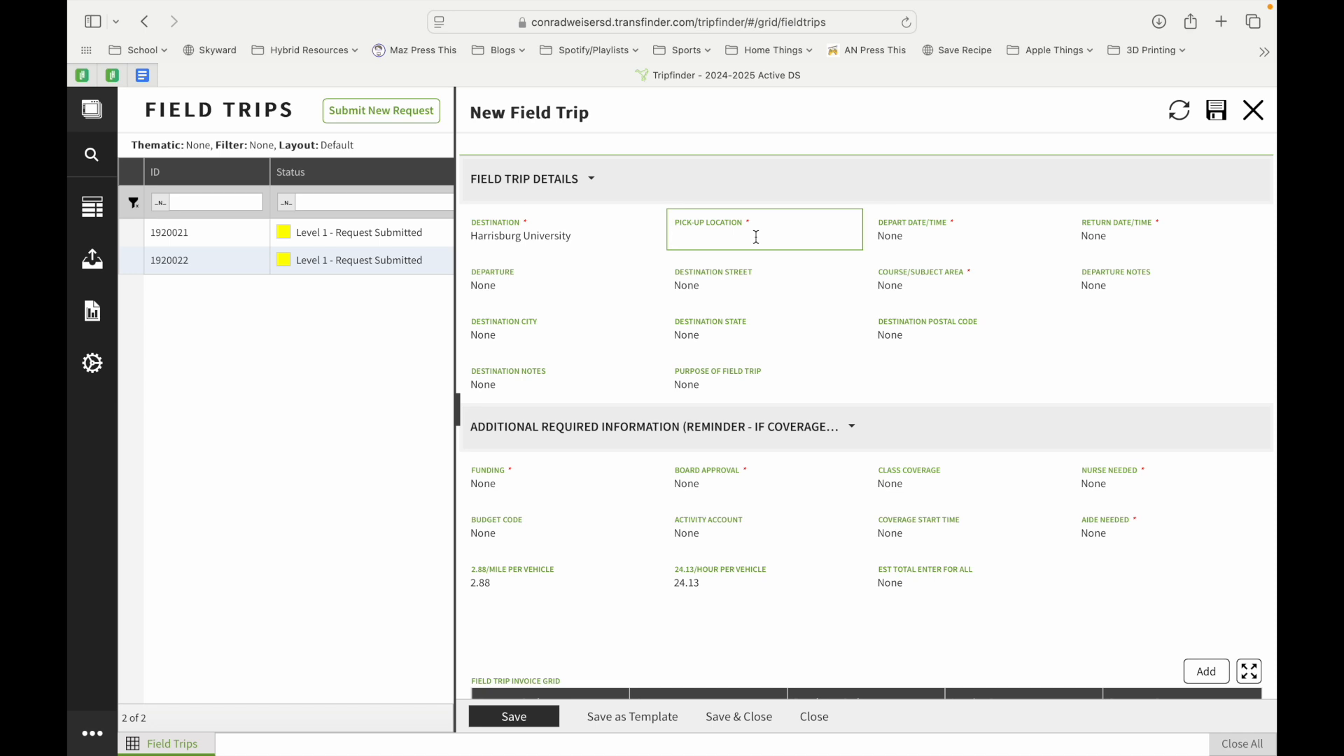
Enter pick-up location MS Gym Entrance and choose CWMS (005) as the departure school
type("MS Gym Entrance")
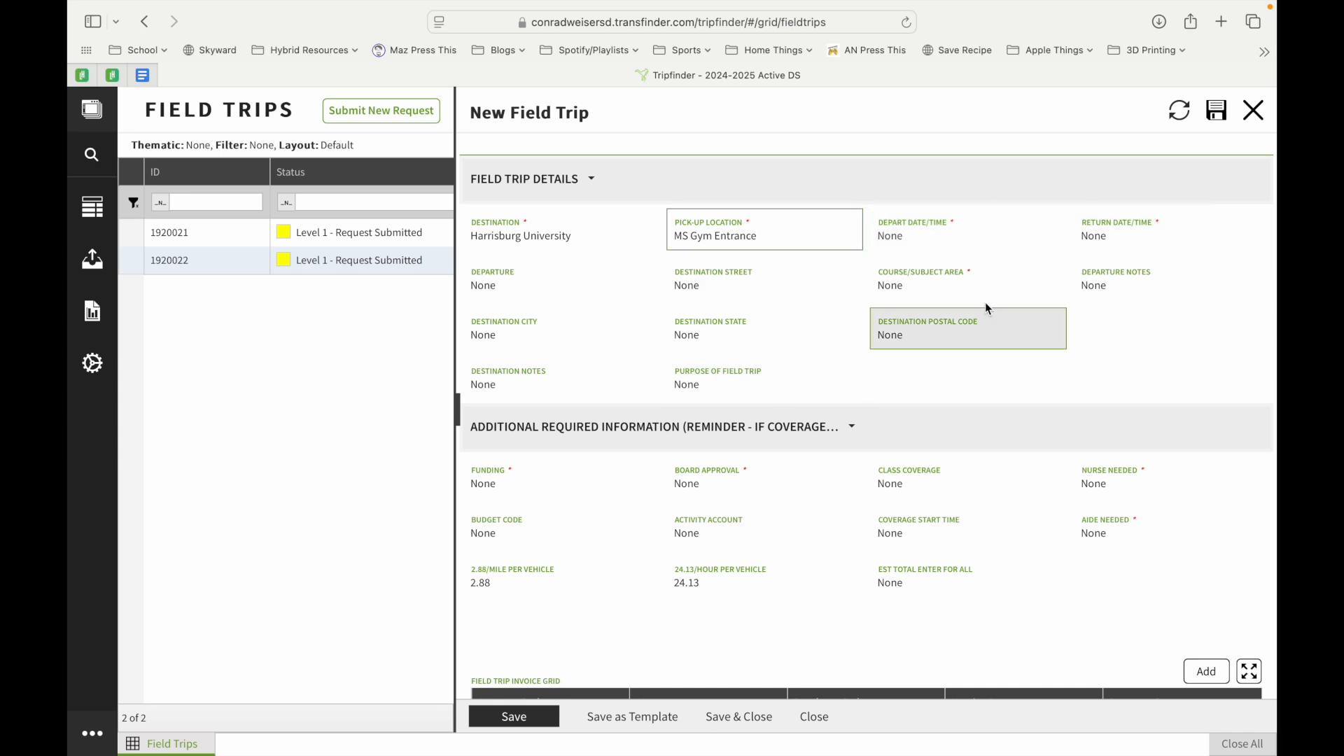
left_click(952, 273)
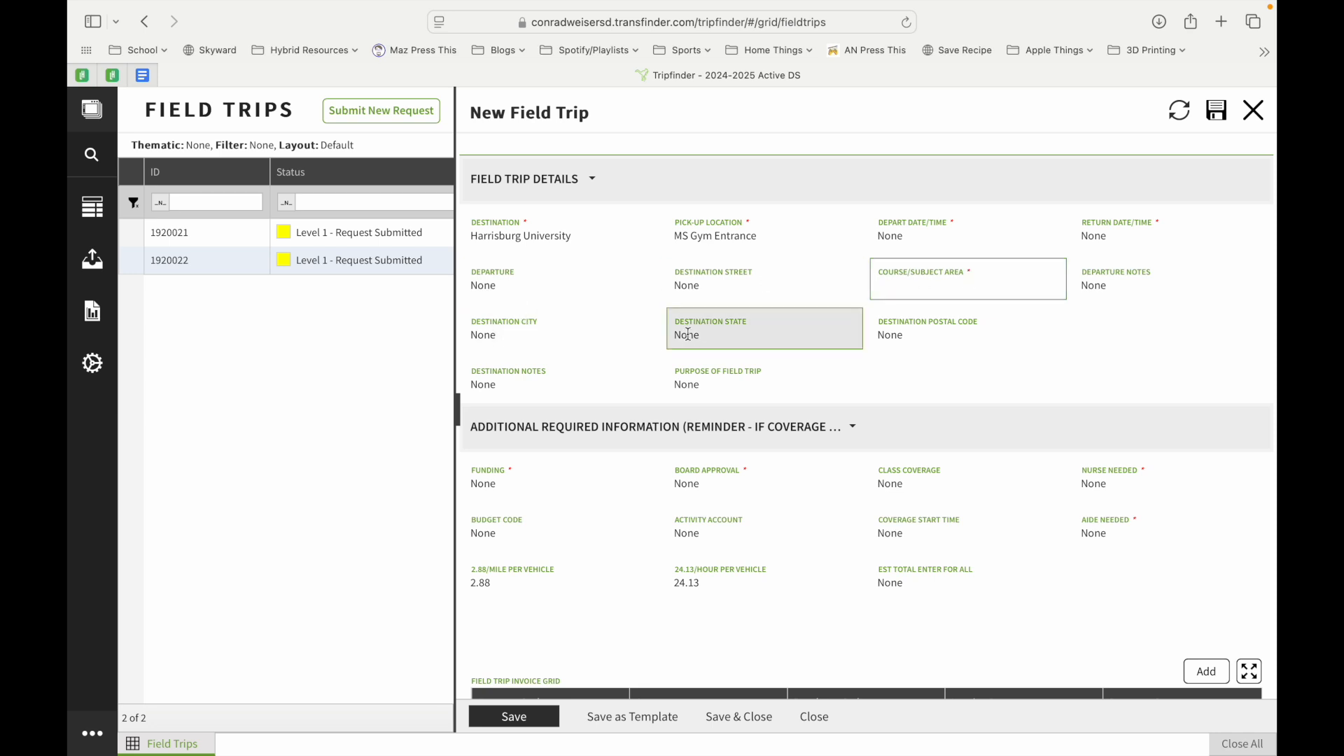
left_click(511, 287)
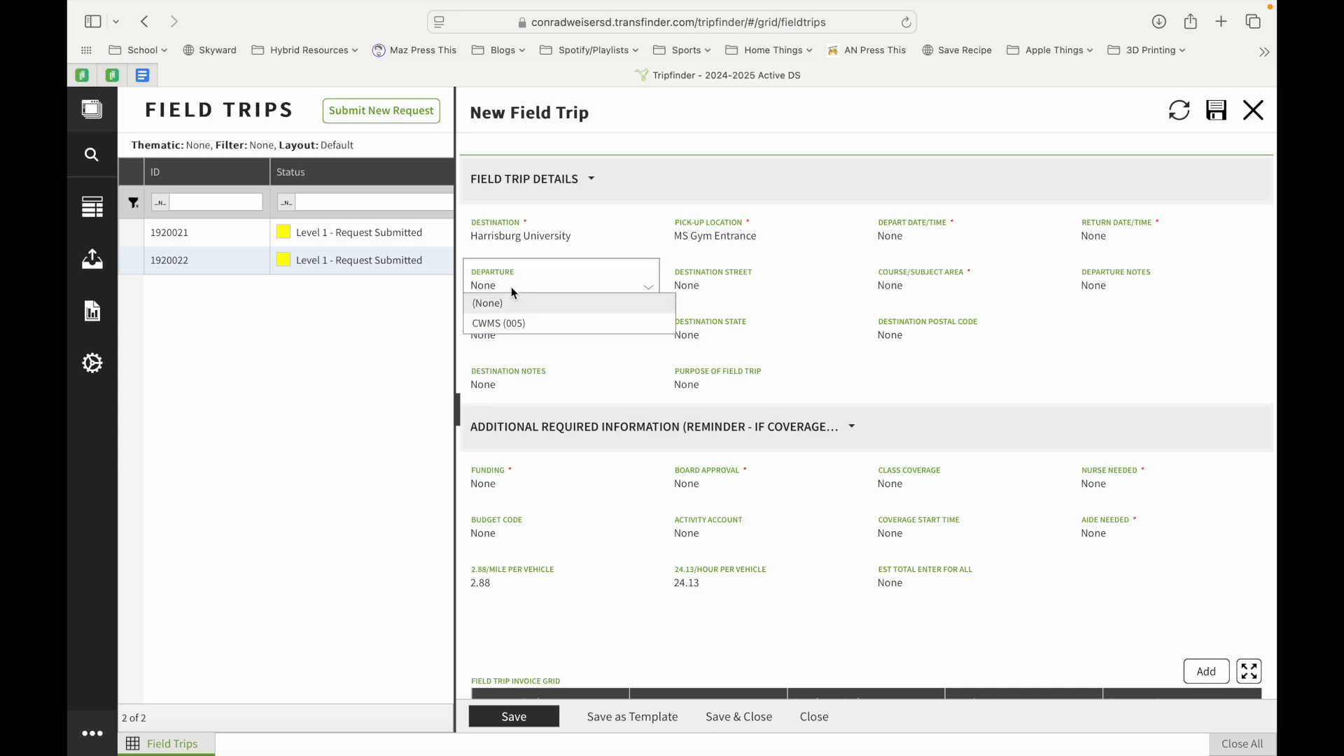
left_click(507, 317)
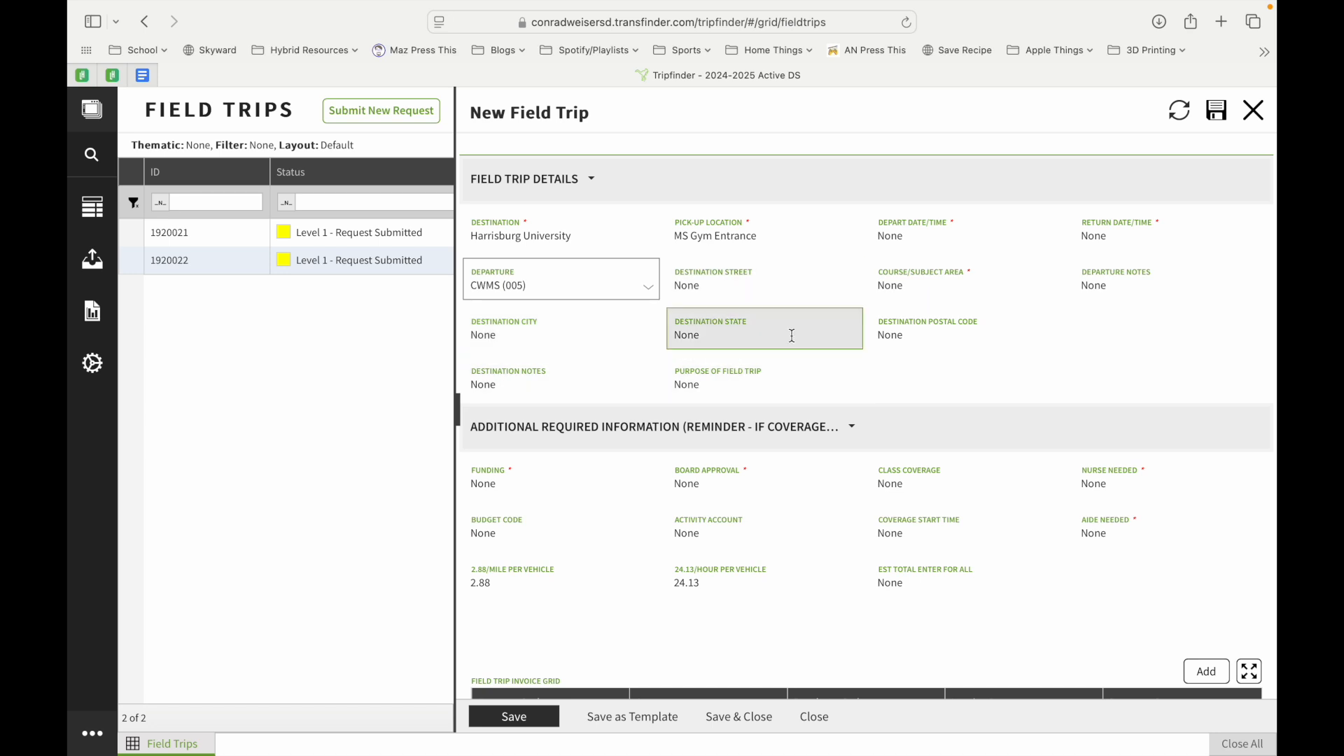
Collapse the trip details and set the funding source to Activity Account
left_click(593, 183)
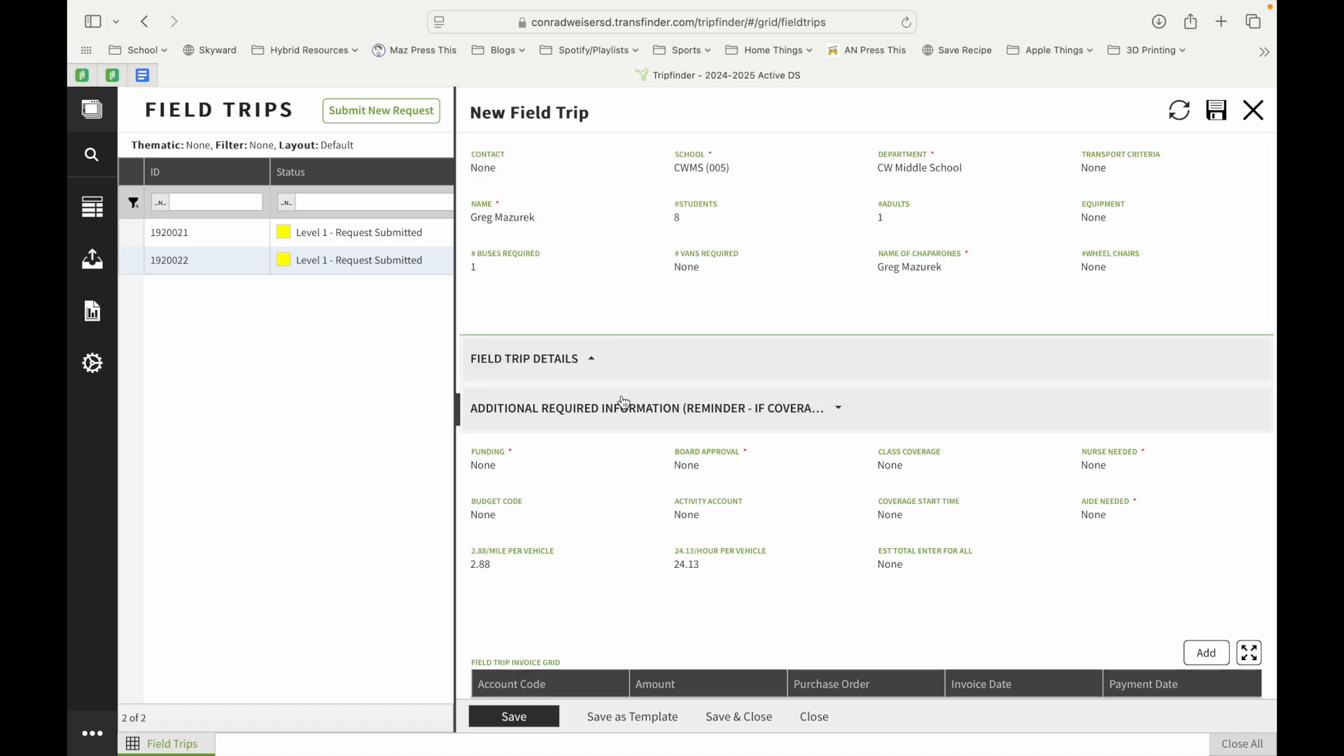
scroll(623, 401, "down", 5)
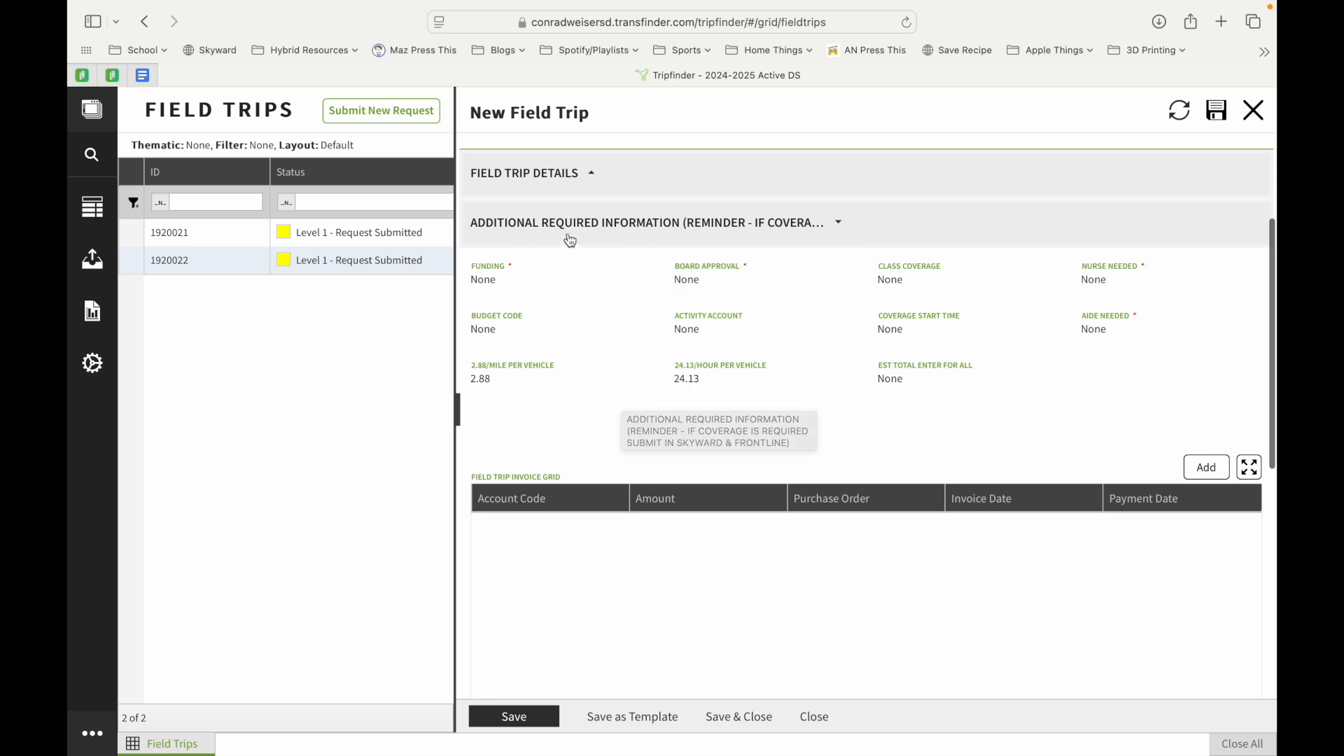
left_click(501, 264)
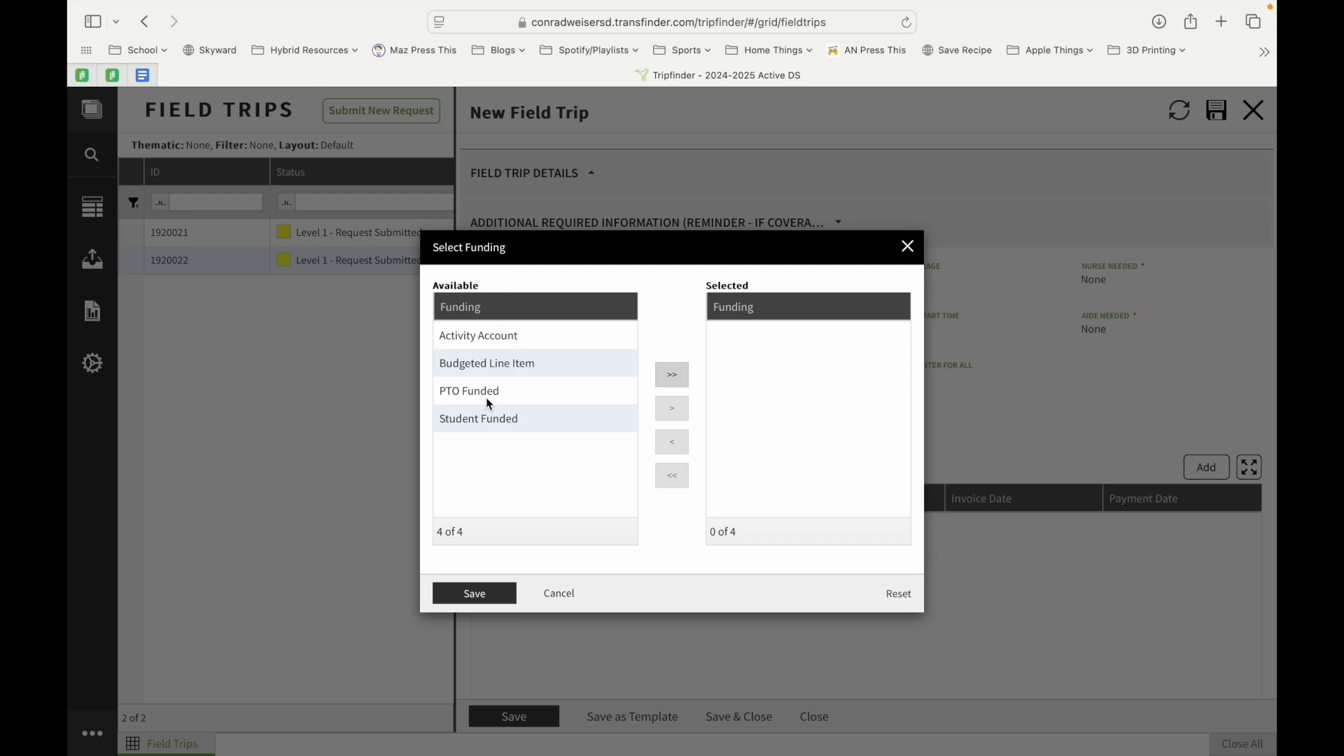
left_click(530, 337)
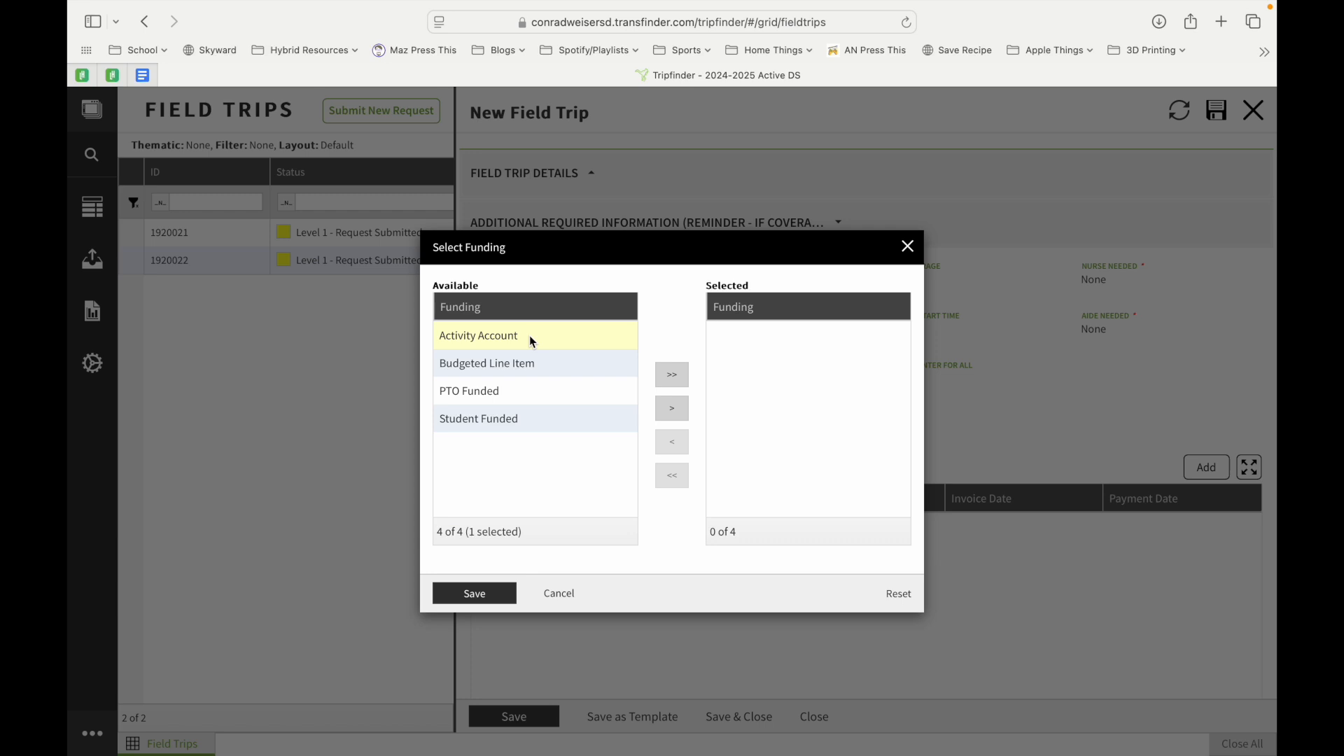
left_click(674, 411)
left_click(473, 593)
Set Board Approval to yes
left_click(722, 281)
left_click(703, 341)
left_click(910, 281)
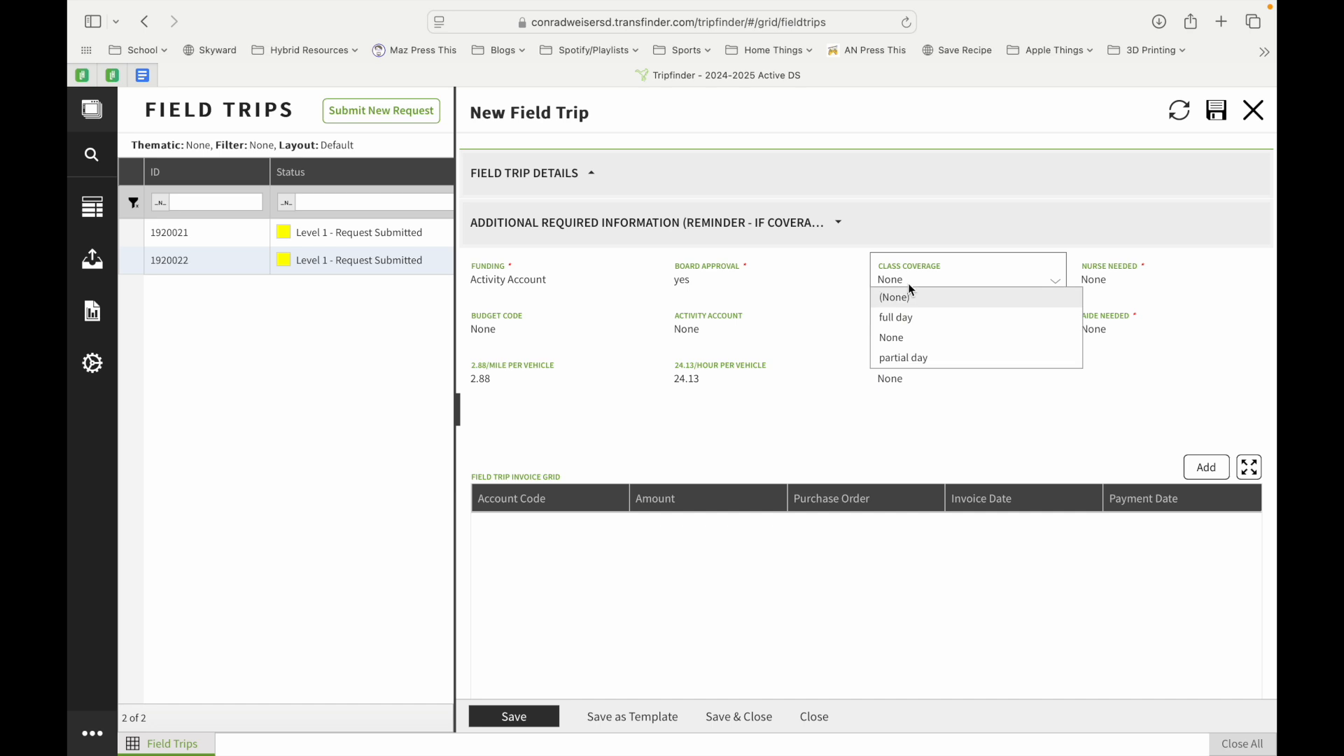
Set class coverage to full day and mark that a nurse is needed
left_click(921, 319)
left_click(1109, 286)
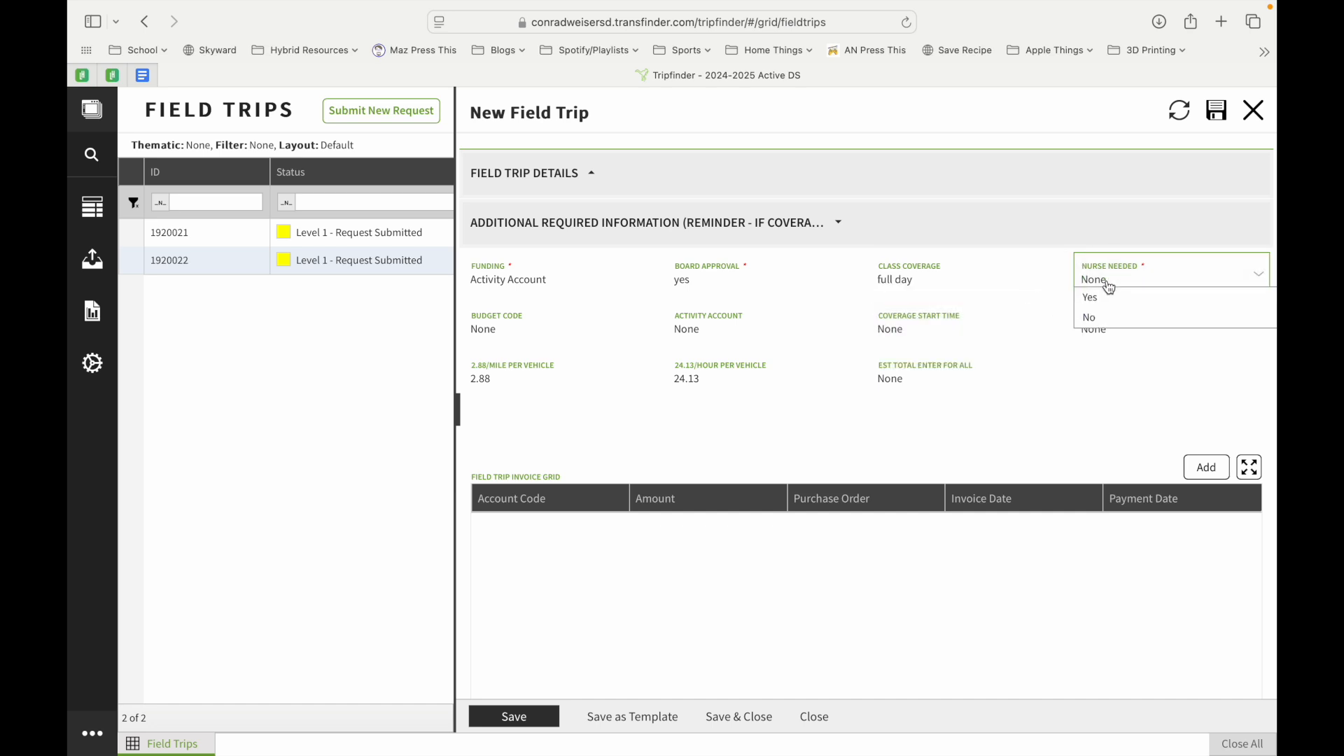
left_click(1101, 300)
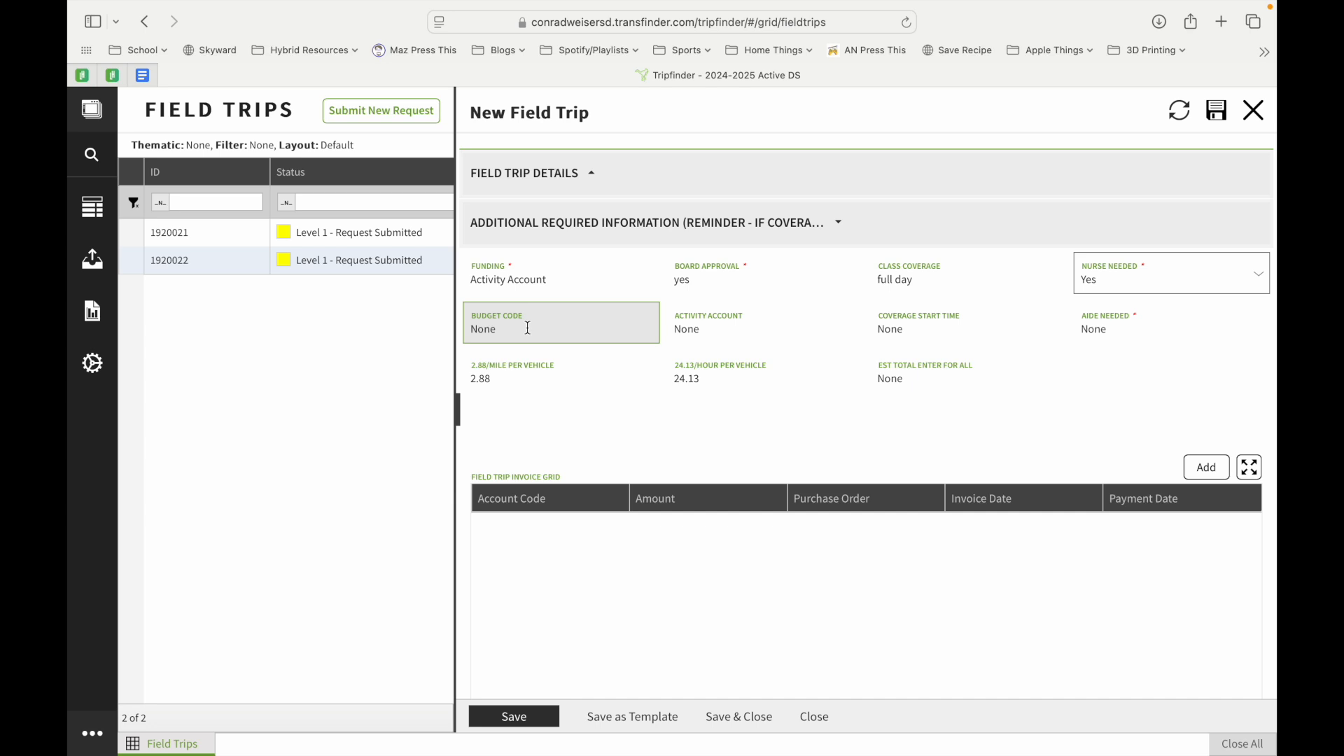
left_click(1100, 329)
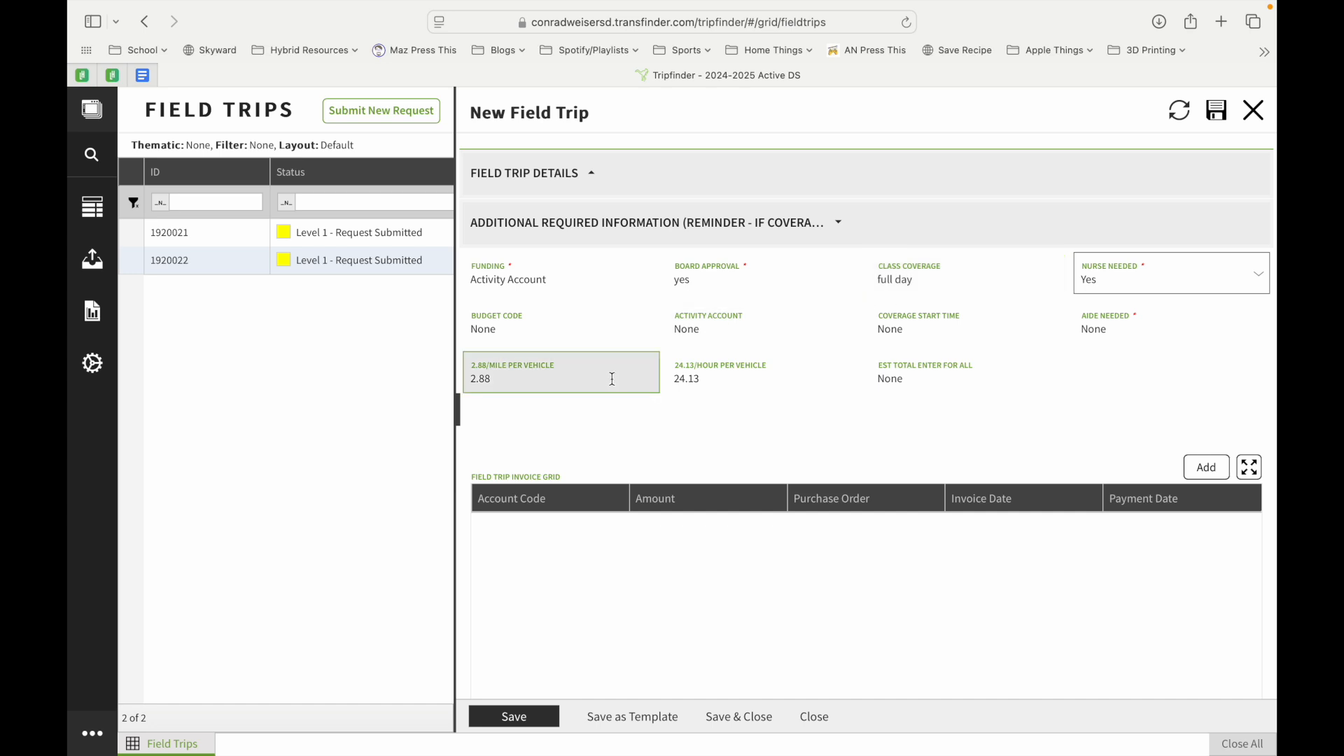
left_click(905, 383)
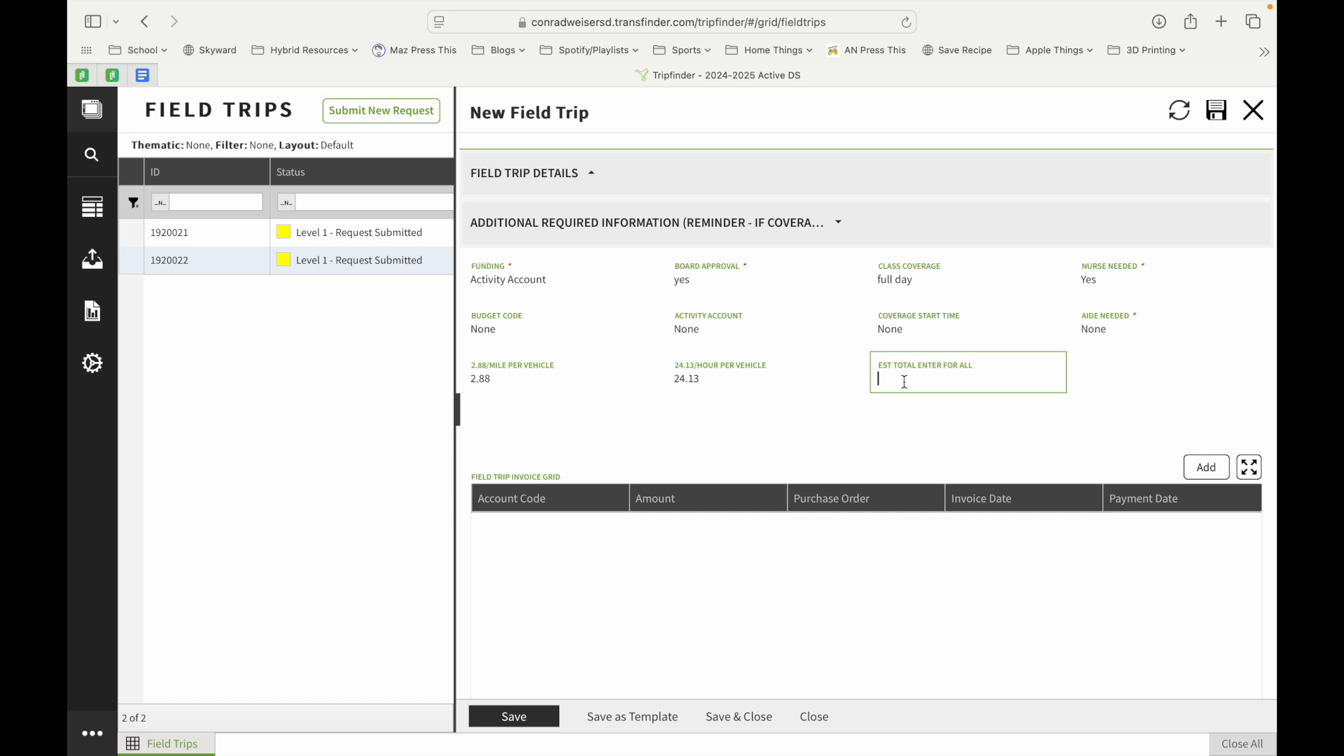
Widen the Field Trips list and close the new request without saving
left_click_drag(465, 413, 798, 399)
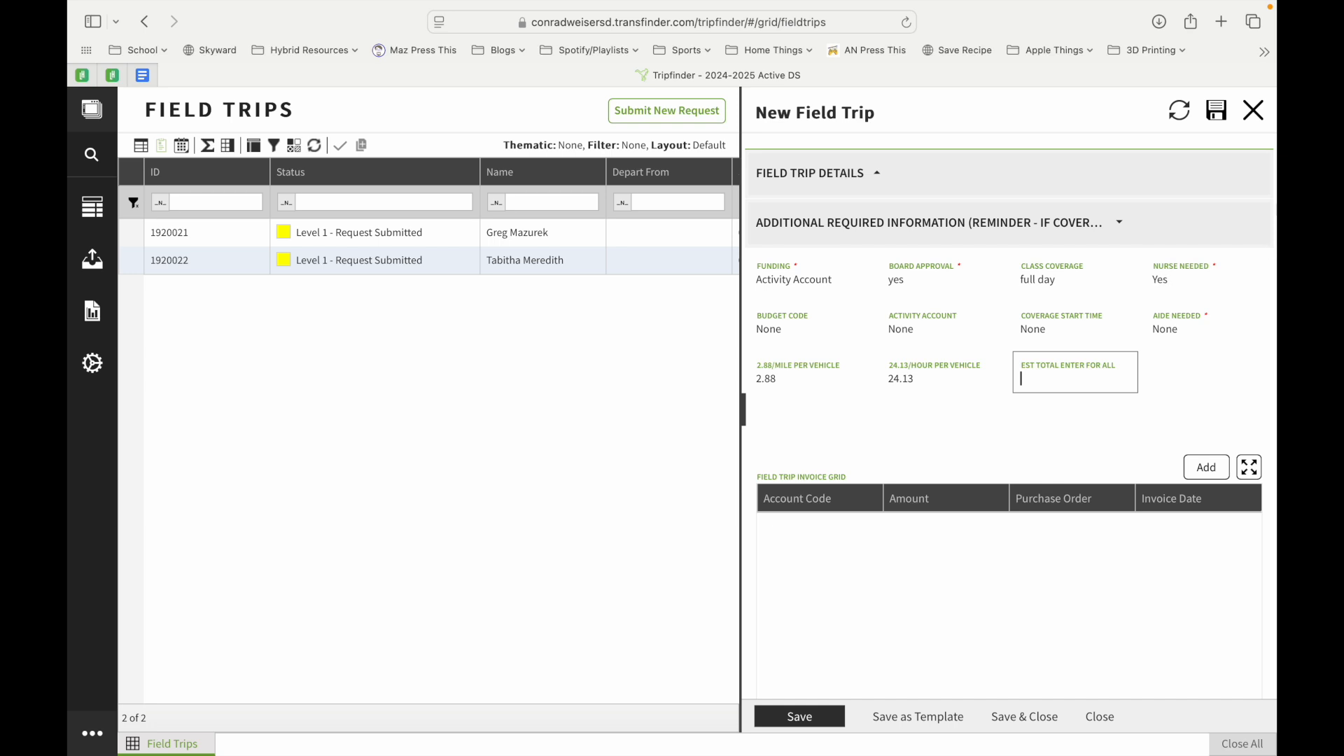
left_click(1253, 110)
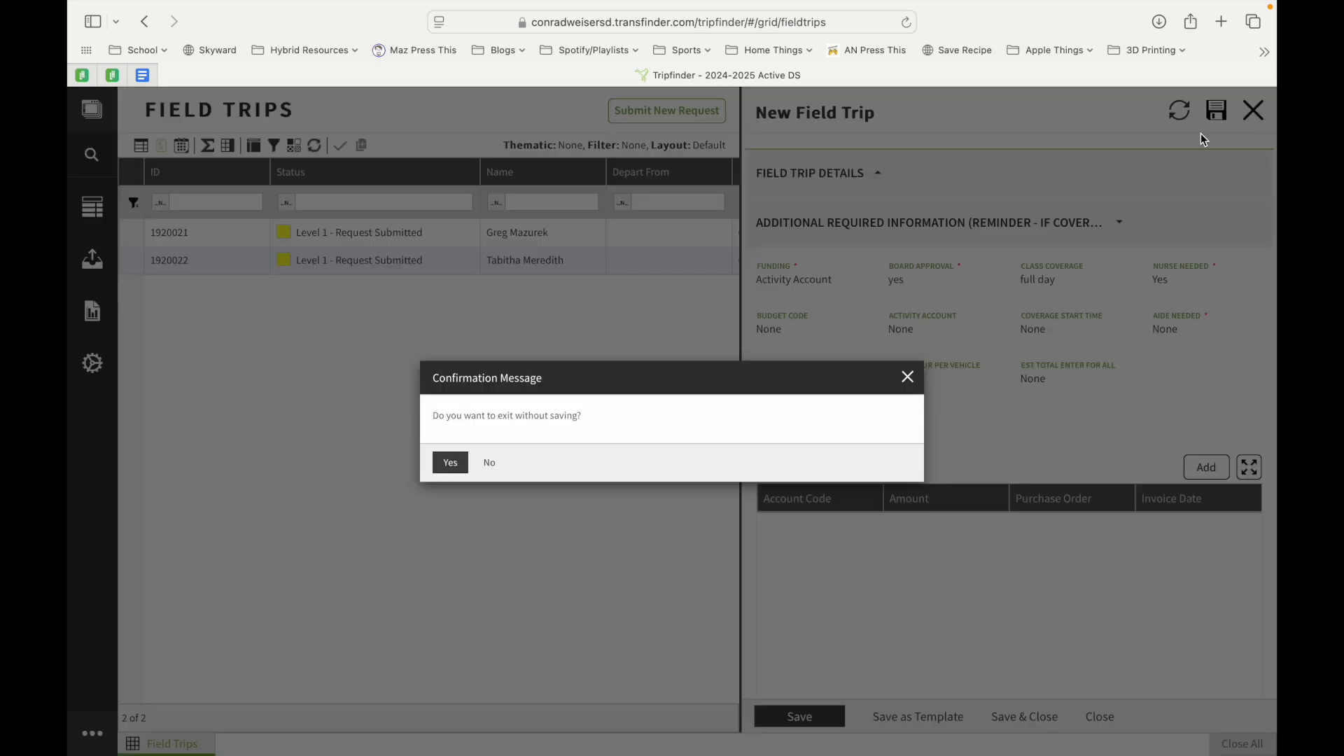
left_click(458, 472)
scroll(885, 463, "right", 2)
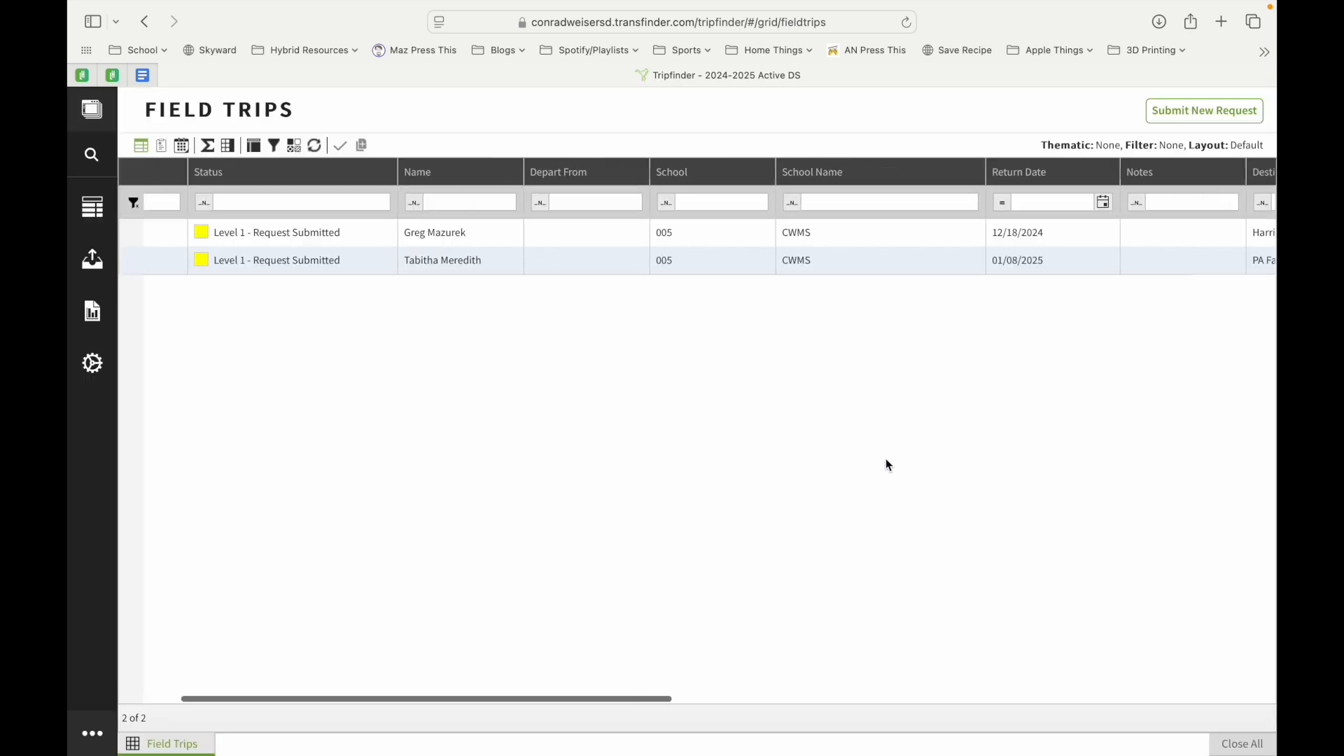
scroll(886, 461, "right", 6)
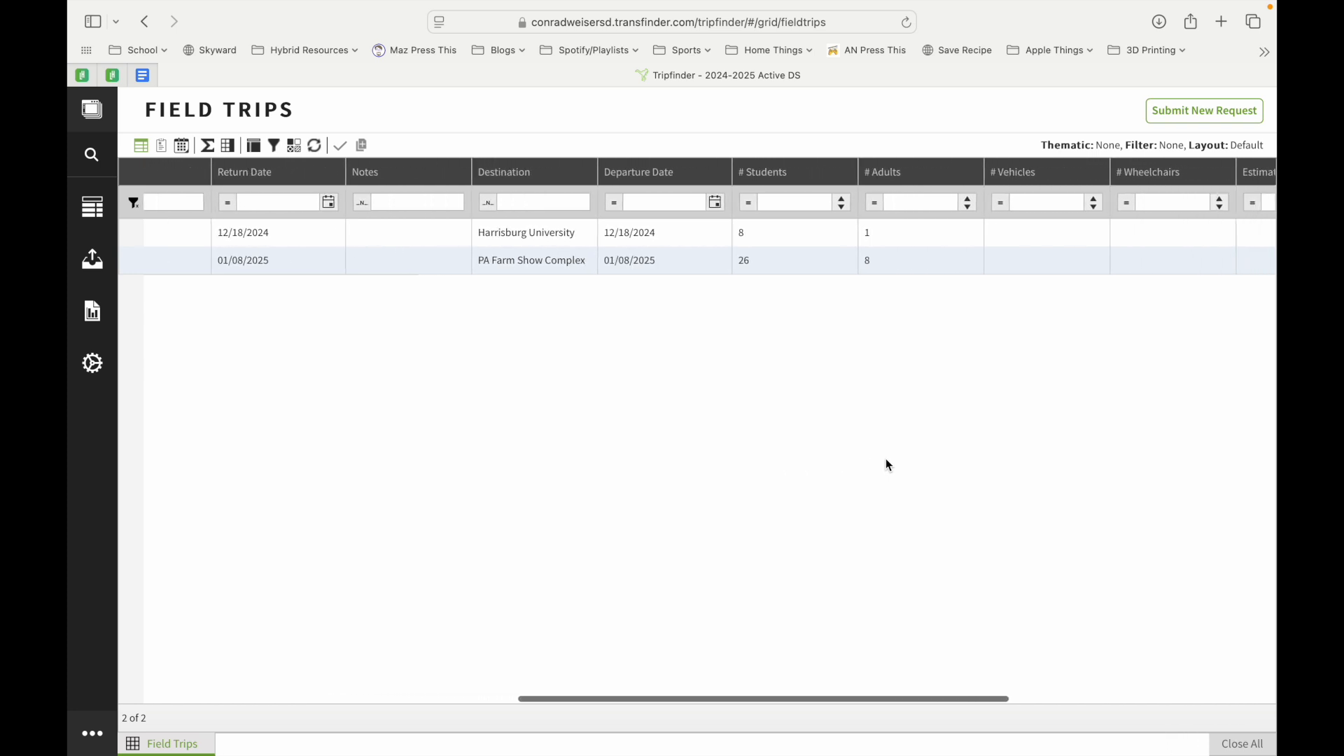
scroll(903, 345, "right", 4)
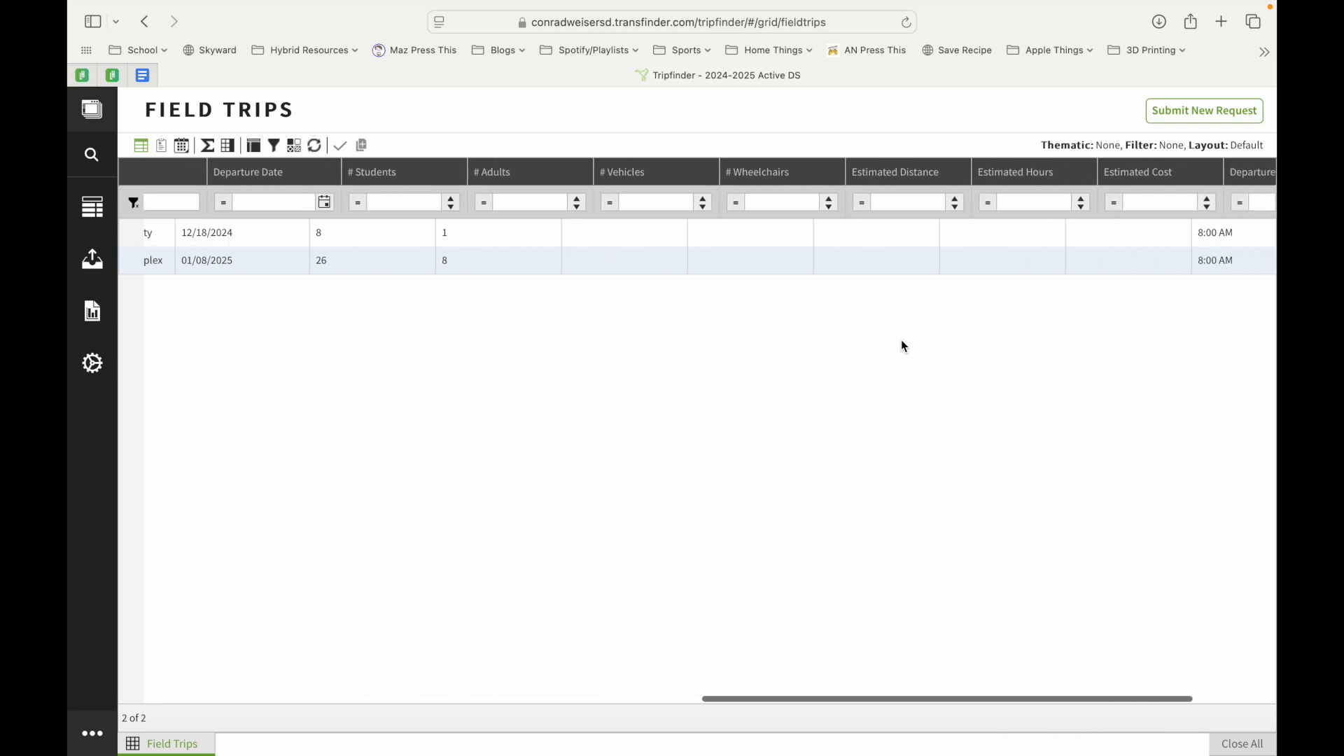
scroll(903, 345, "right", 3)
scroll(1150, 298, "left", 4)
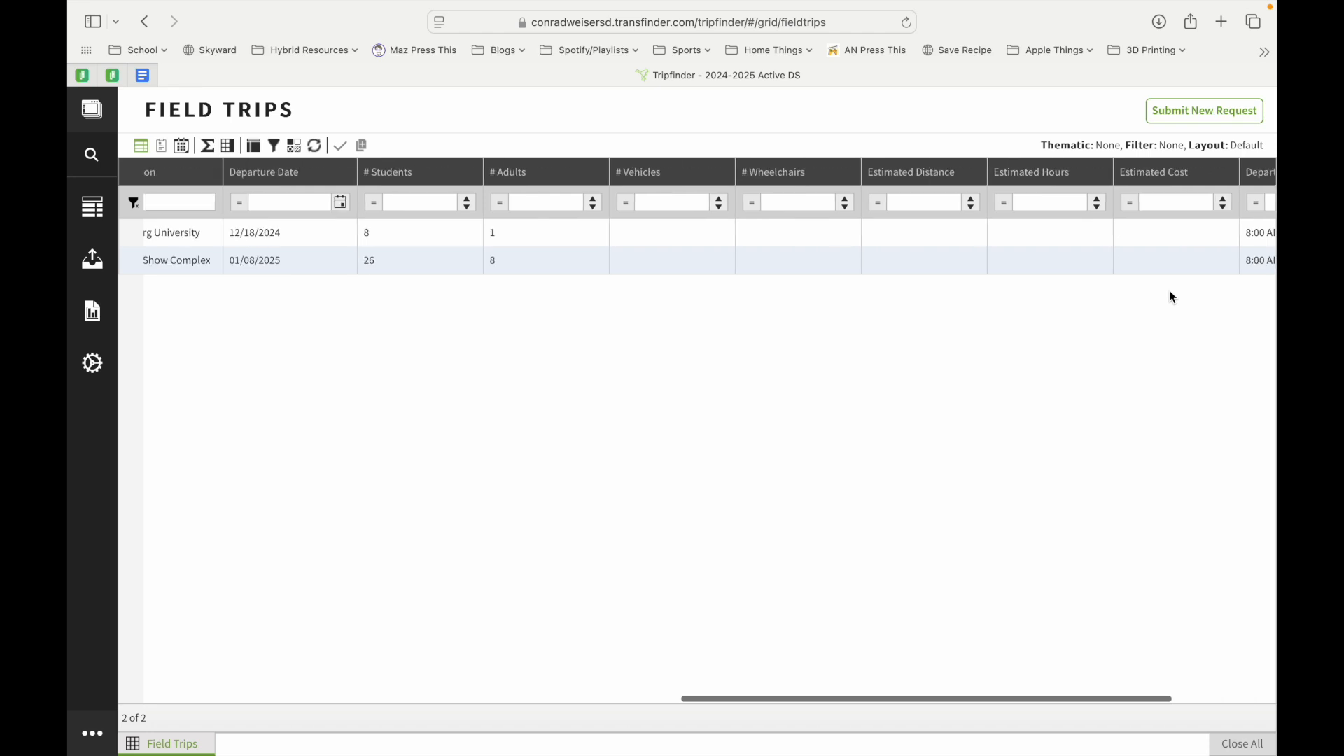
scroll(1174, 298, "left", 8)
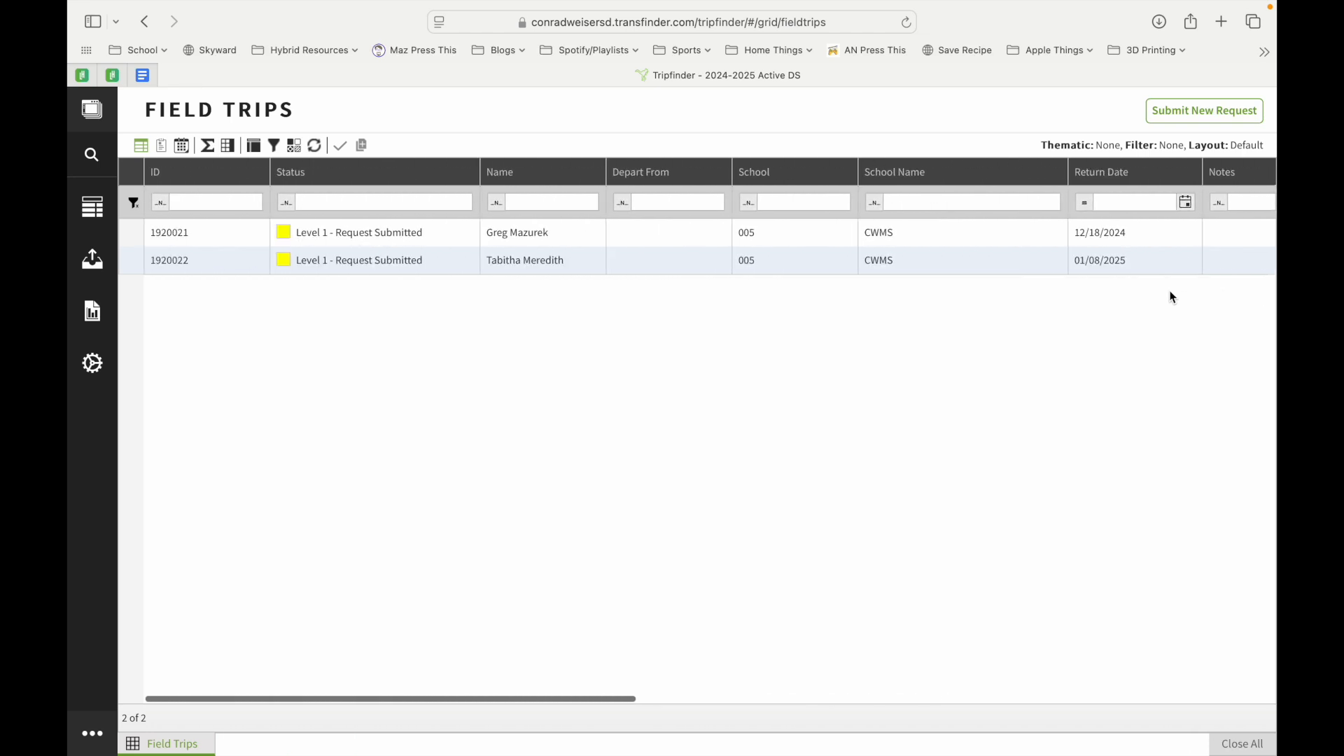